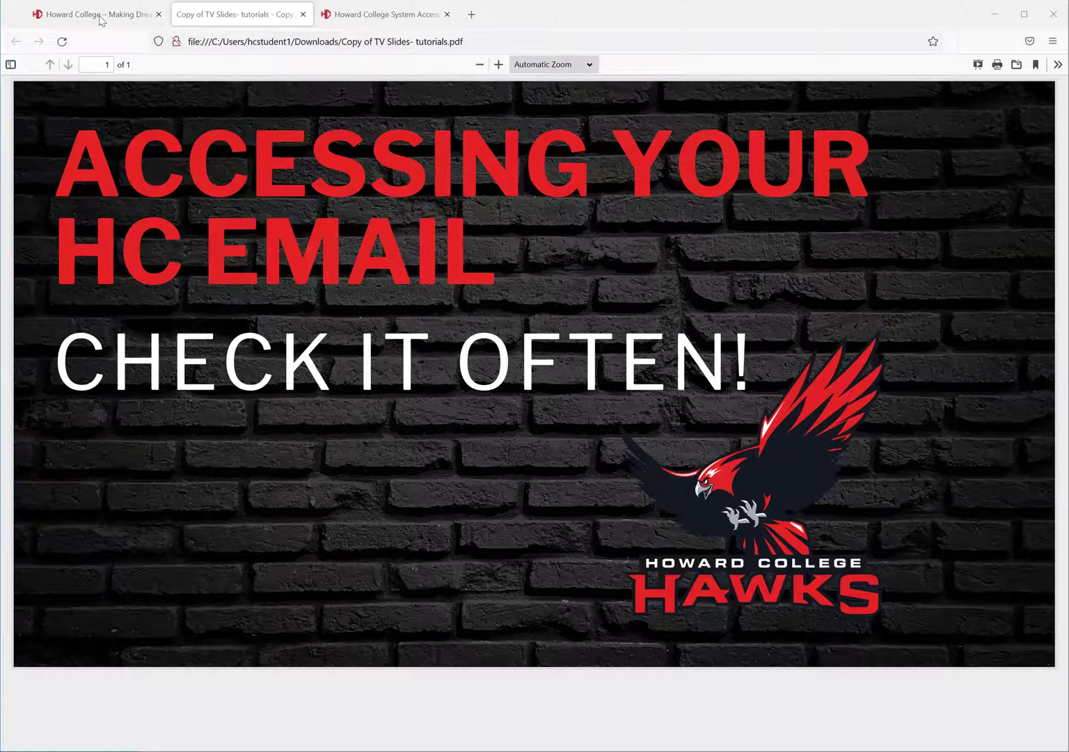
# From the Howard College homepage footer, follow the Student Email link to Microsoft sign-in.
pyautogui.hotkey('ctrl', 'shift', 'Tab')
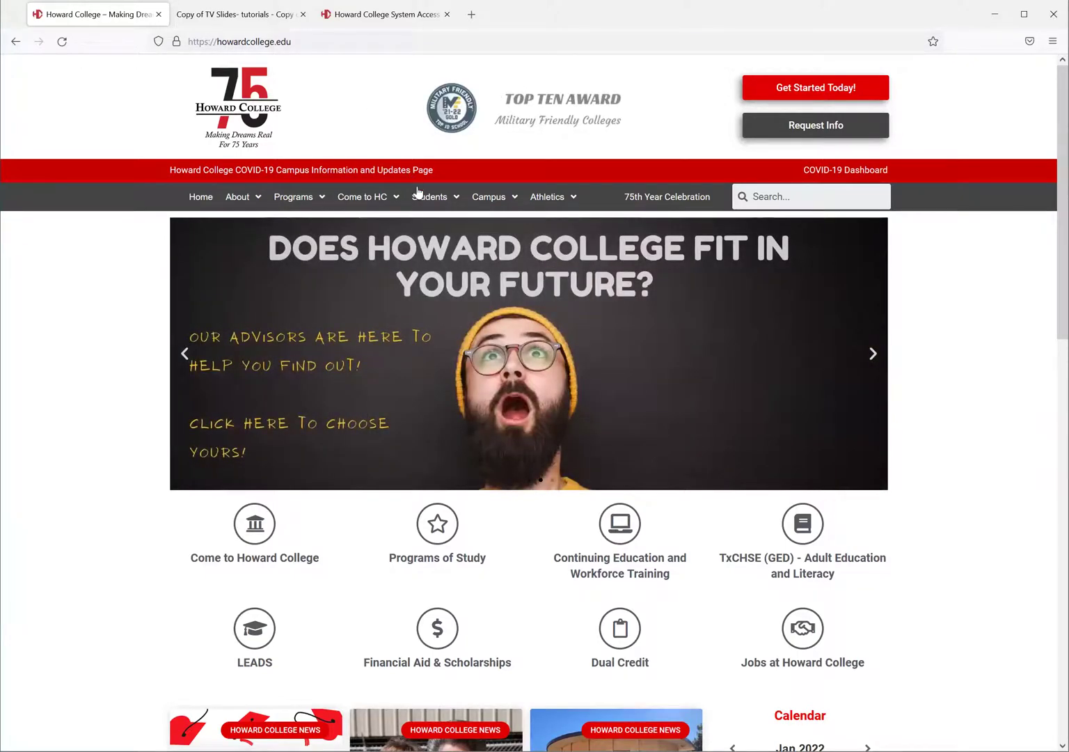
pyautogui.moveTo(430, 198)
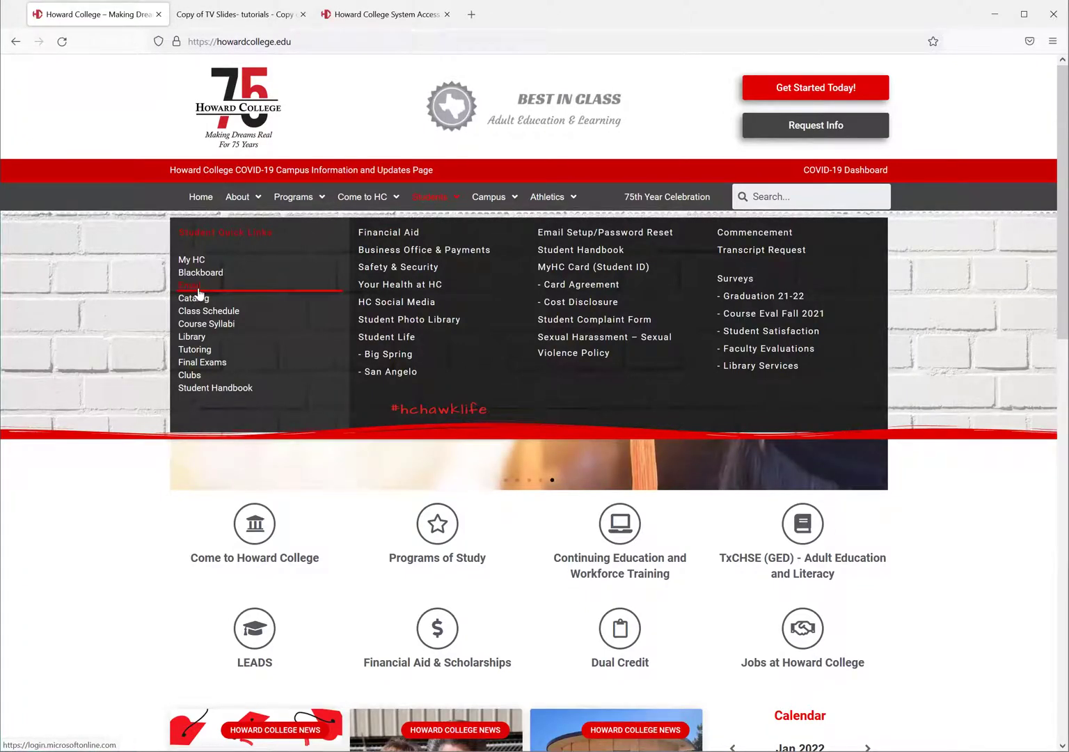
pyautogui.scroll(-4, 593, 319)
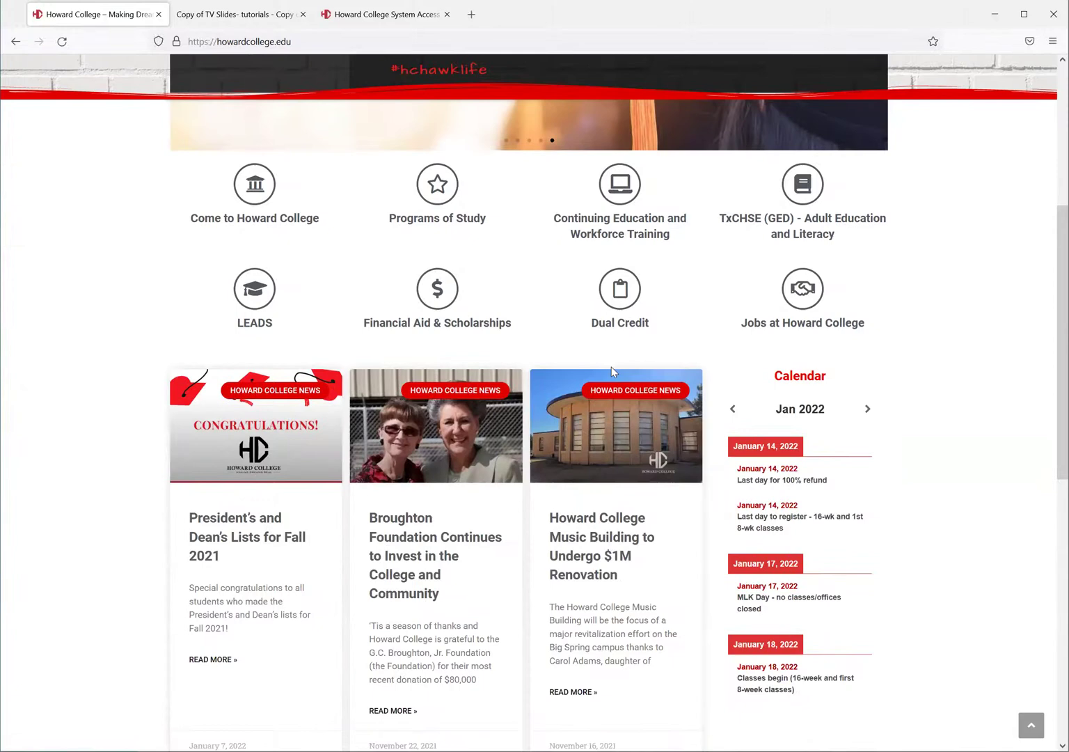
pyautogui.scroll(-4, 619, 376)
pyautogui.scroll(-2, 727, 405)
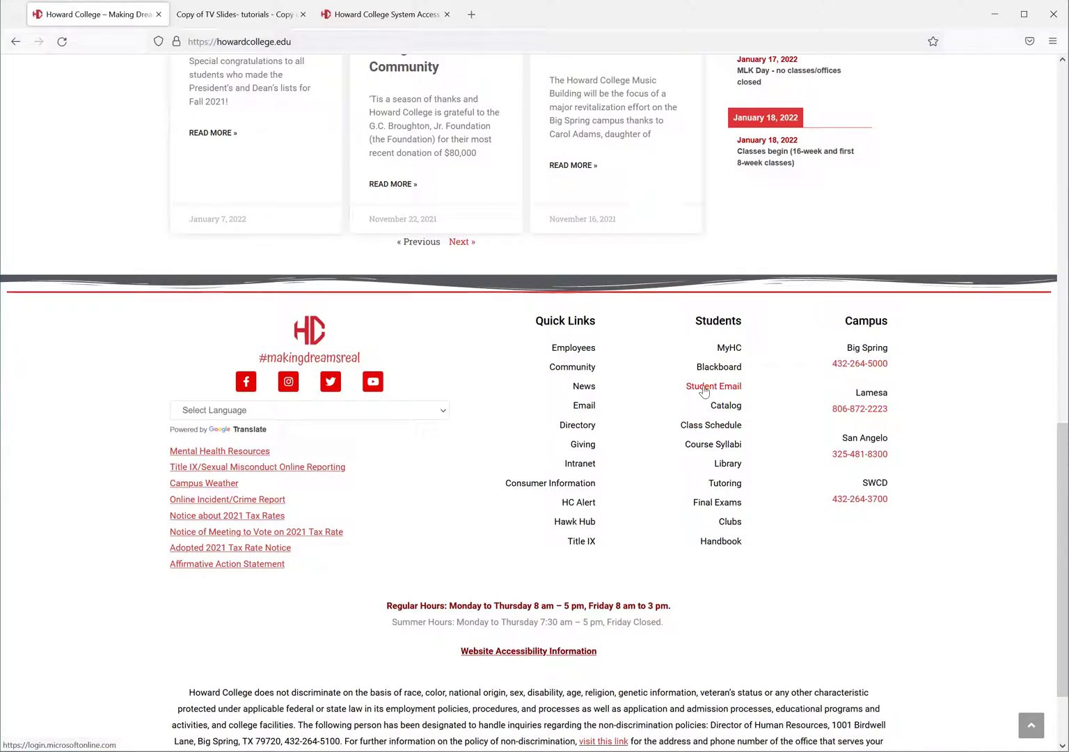
pyautogui.click(704, 386)
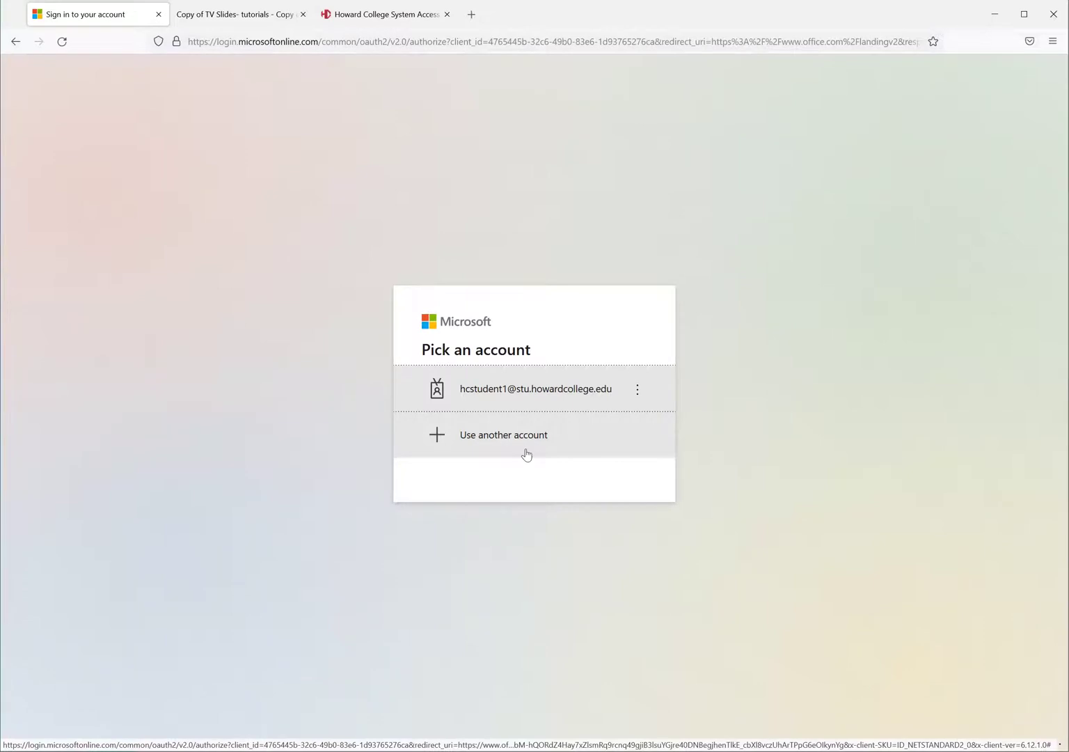
# Choose 'Use another account' and submit the student's college email address.
pyautogui.click(525, 442)
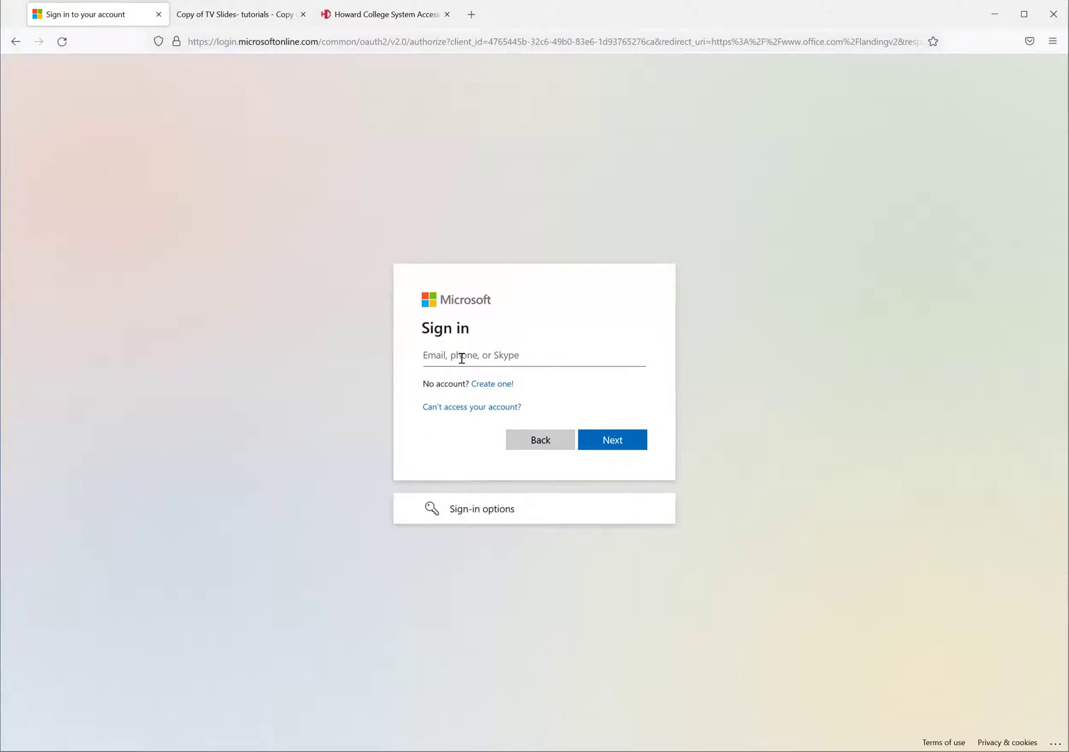
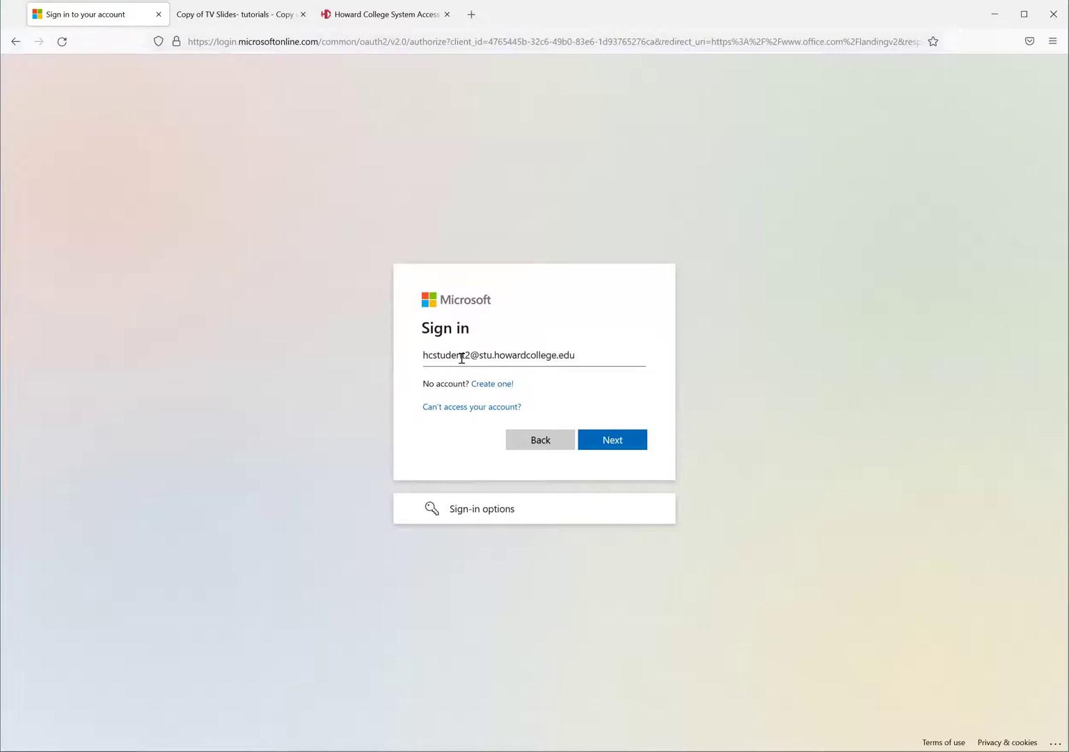
pyautogui.click(601, 447)
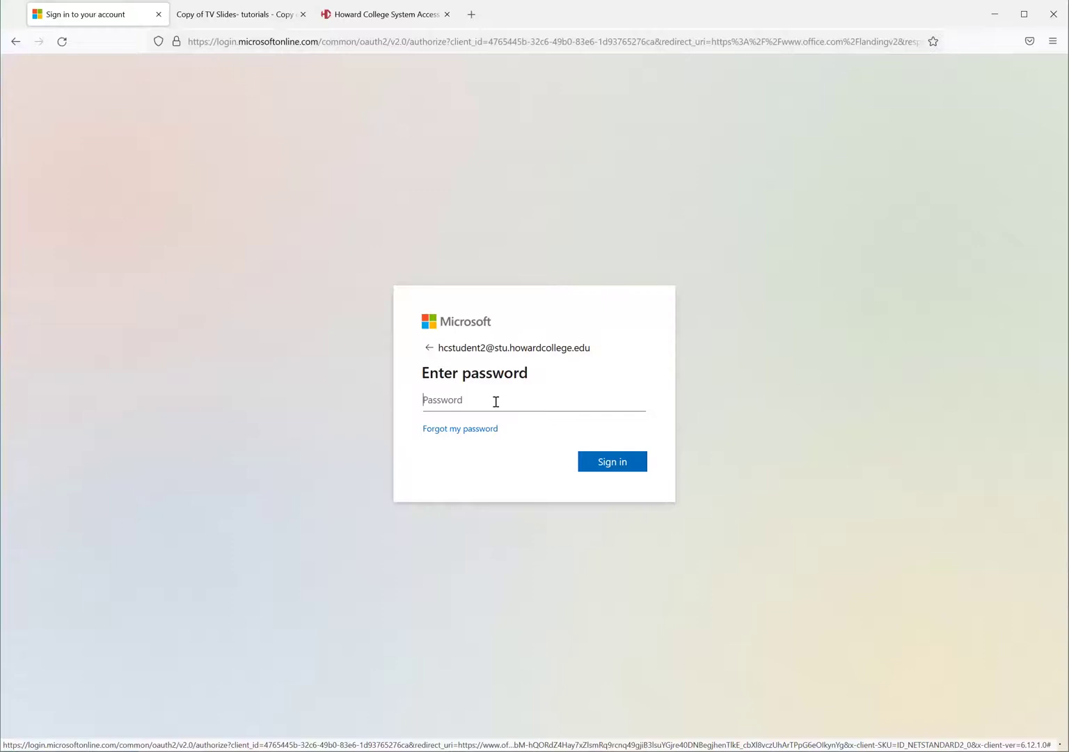
pyautogui.write('••')
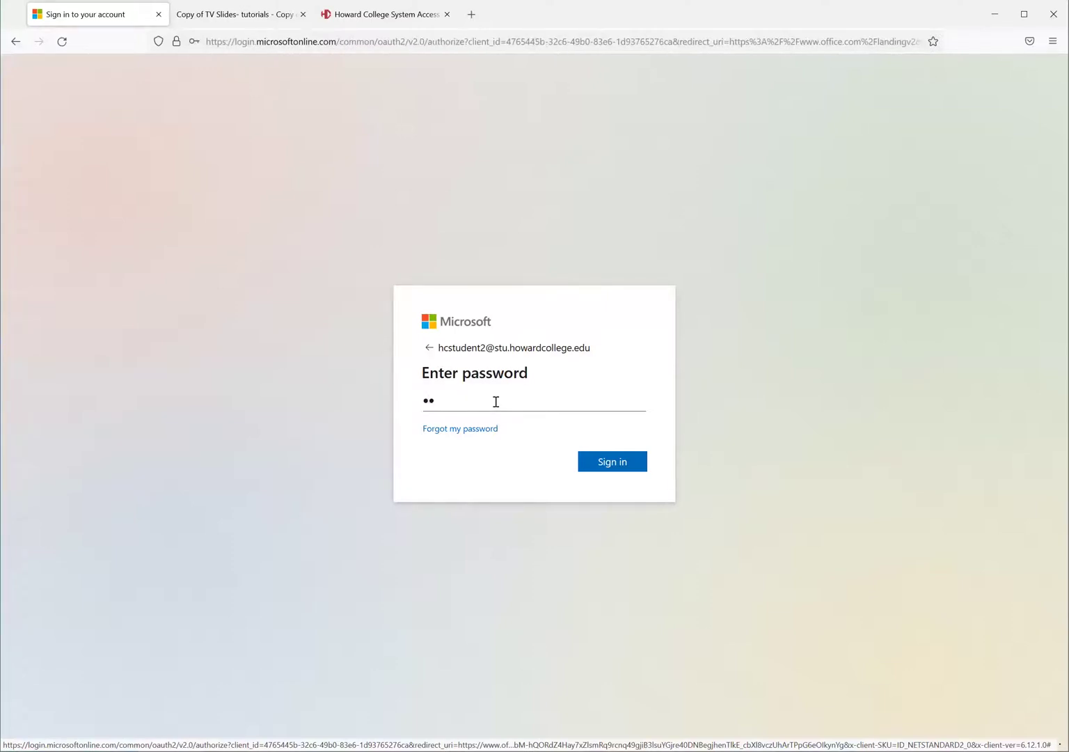
pyautogui.write('•')
pyautogui.write('•••')
pyautogui.write('••')
# Sign in with the password, decline Firefox's save-login prompt, and continue past 'More information required'.
pyautogui.click(598, 464)
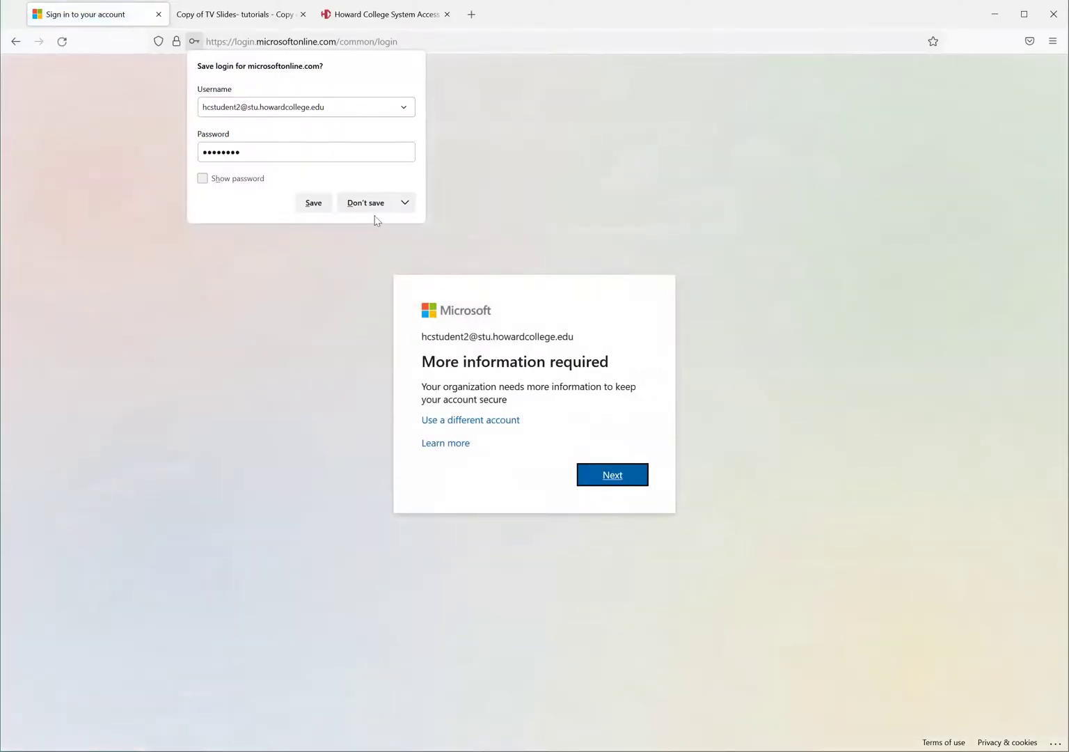
pyautogui.click(365, 203)
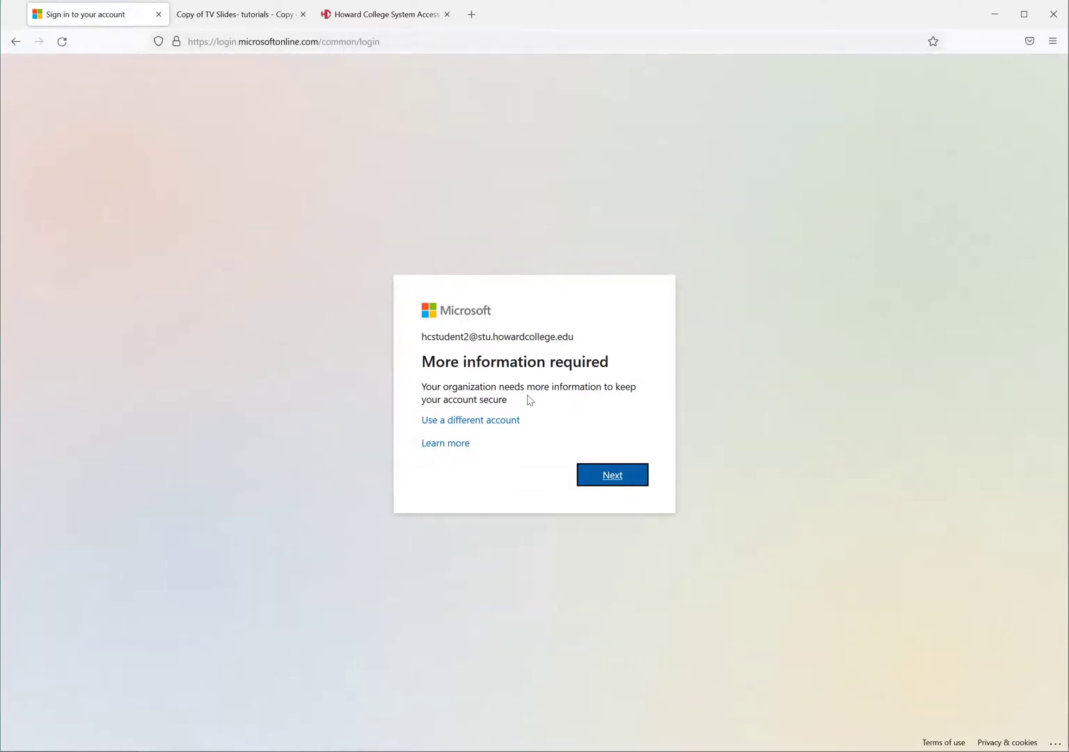
pyautogui.click(614, 478)
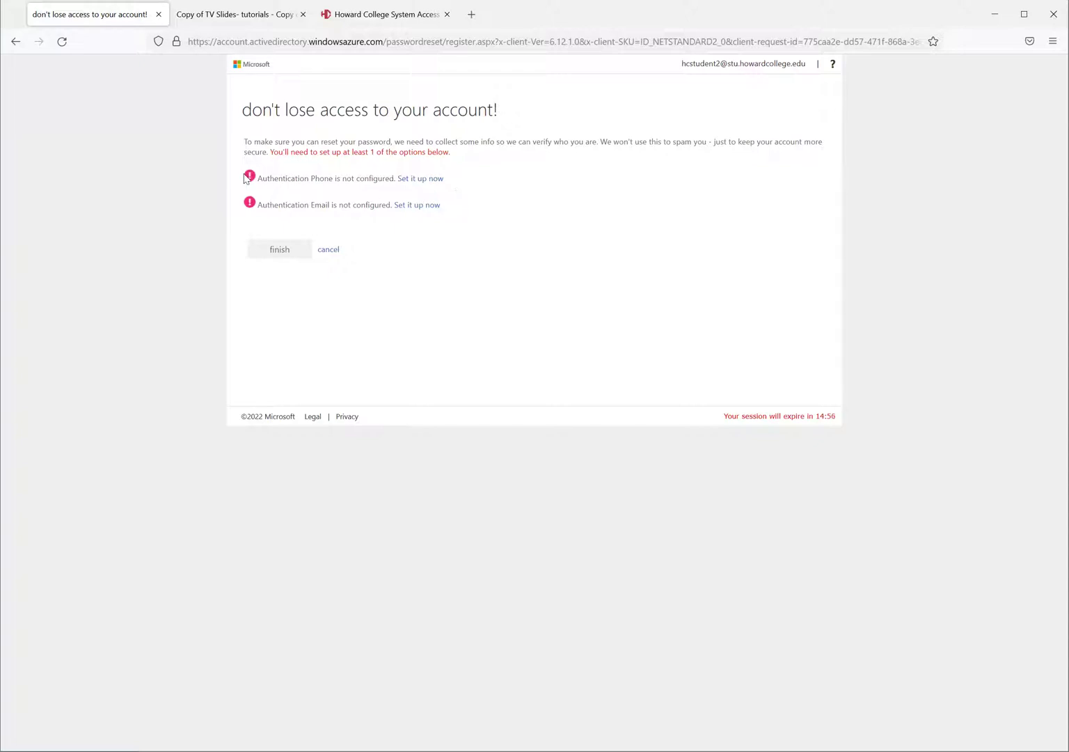
# Zoom the account-recovery setup page in to 170% for readability.
pyautogui.hotkey('ctrl', '+')
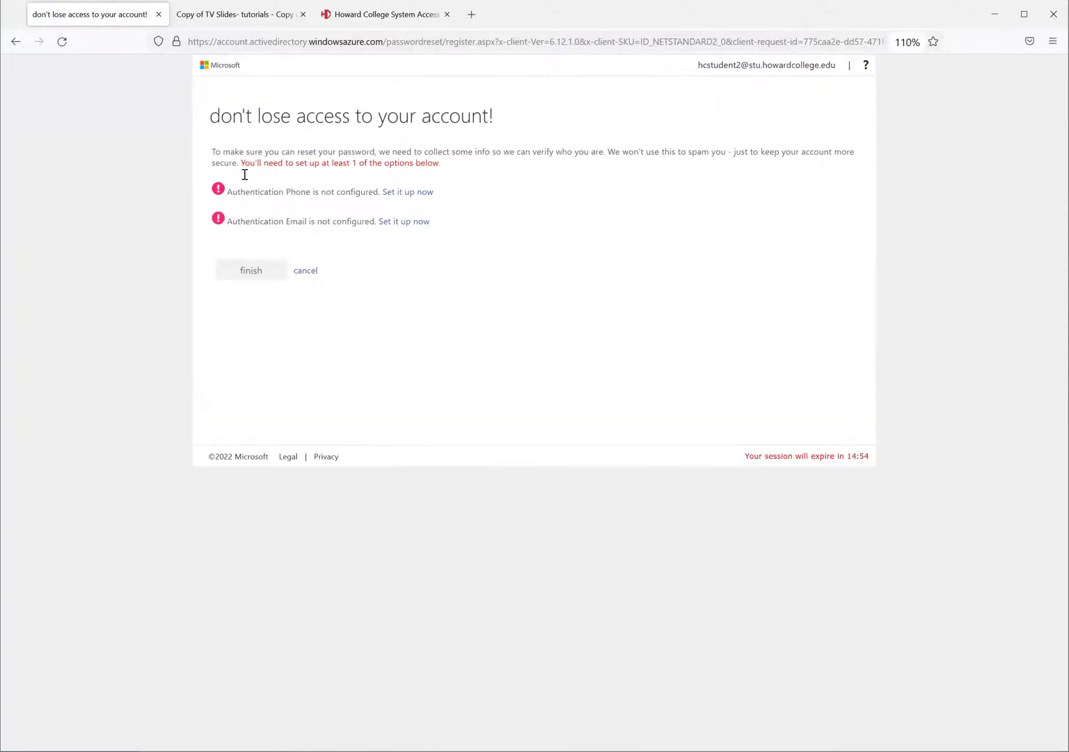
pyautogui.hotkey('ctrl', '+')
pyautogui.hotkey('ctrl', '+')
pyautogui.hotkey('ctrl', '+')
pyautogui.hotkey('ctrl', '+')
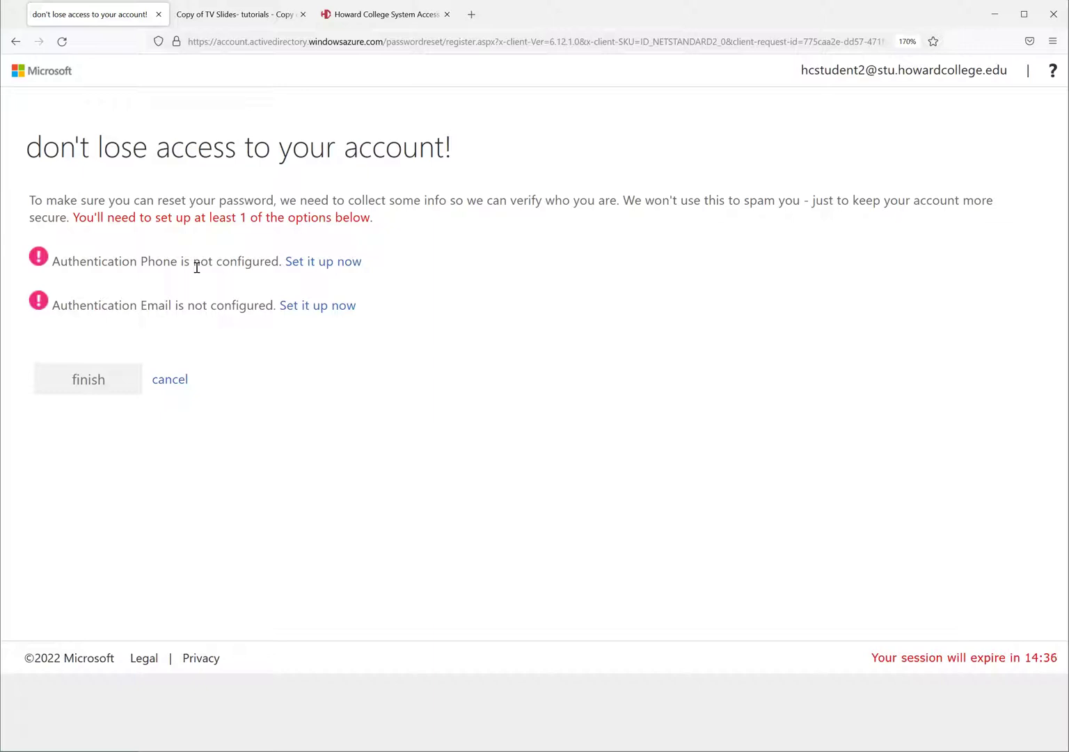
# Register a United States (+1) authentication phone, have a code texted, and verify it.
pyautogui.click(327, 268)
pyautogui.click(320, 262)
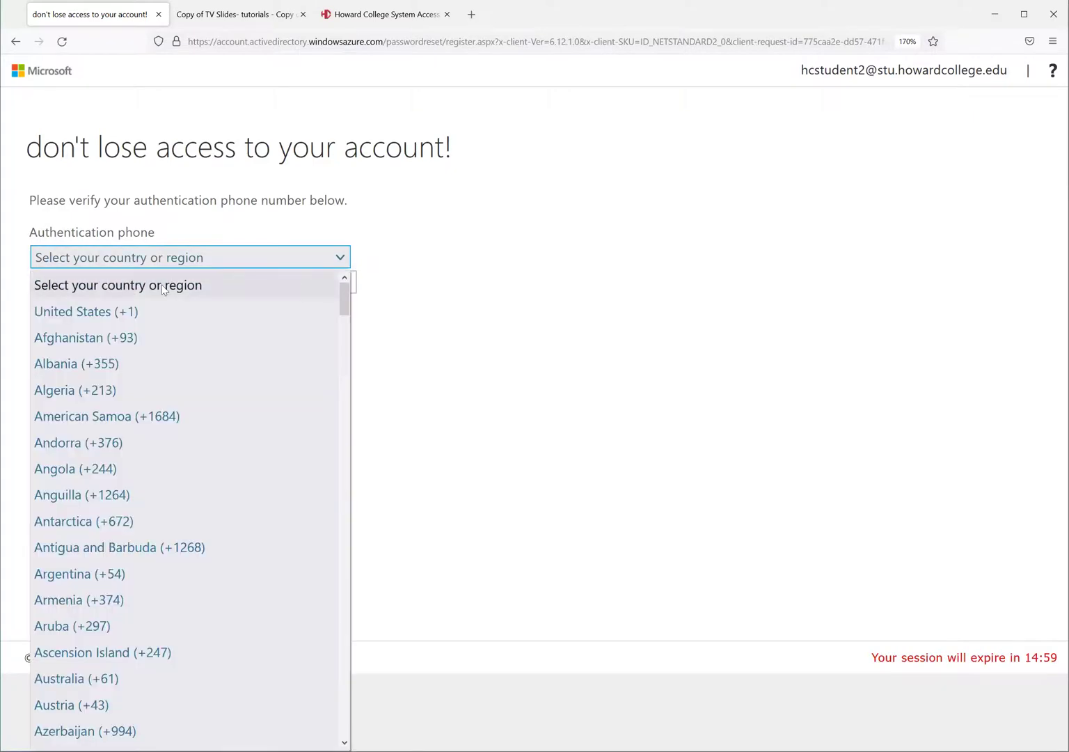
pyautogui.click(107, 311)
pyautogui.click(104, 283)
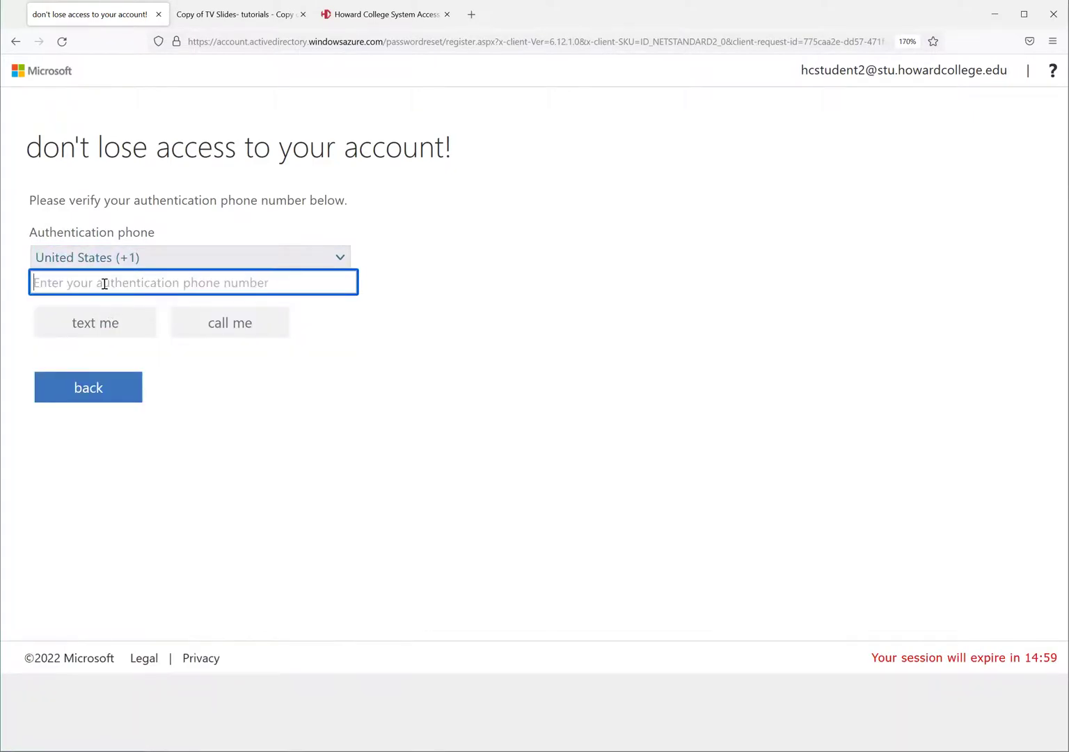
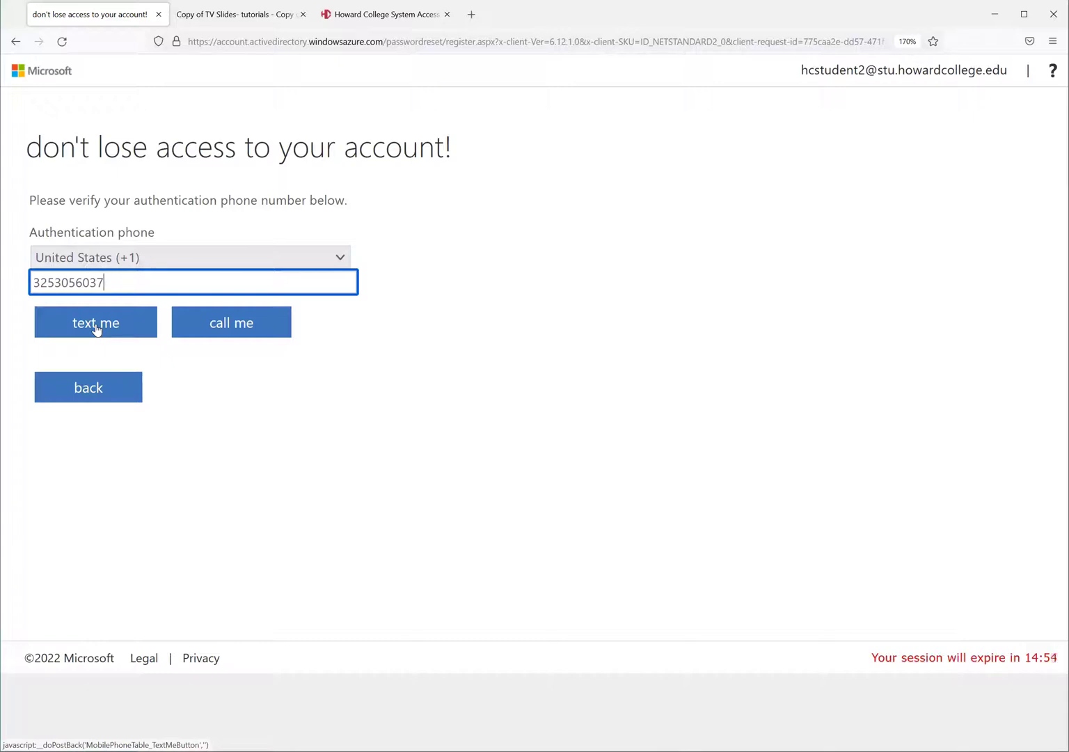
pyautogui.click(97, 327)
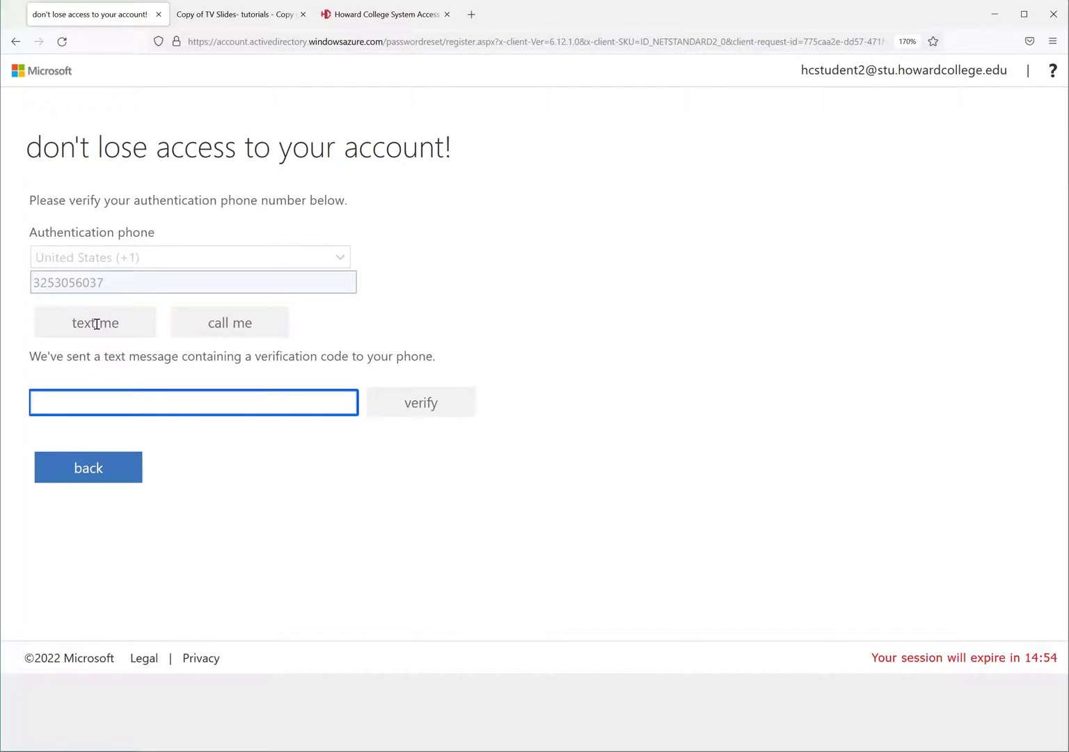
pyautogui.click(421, 405)
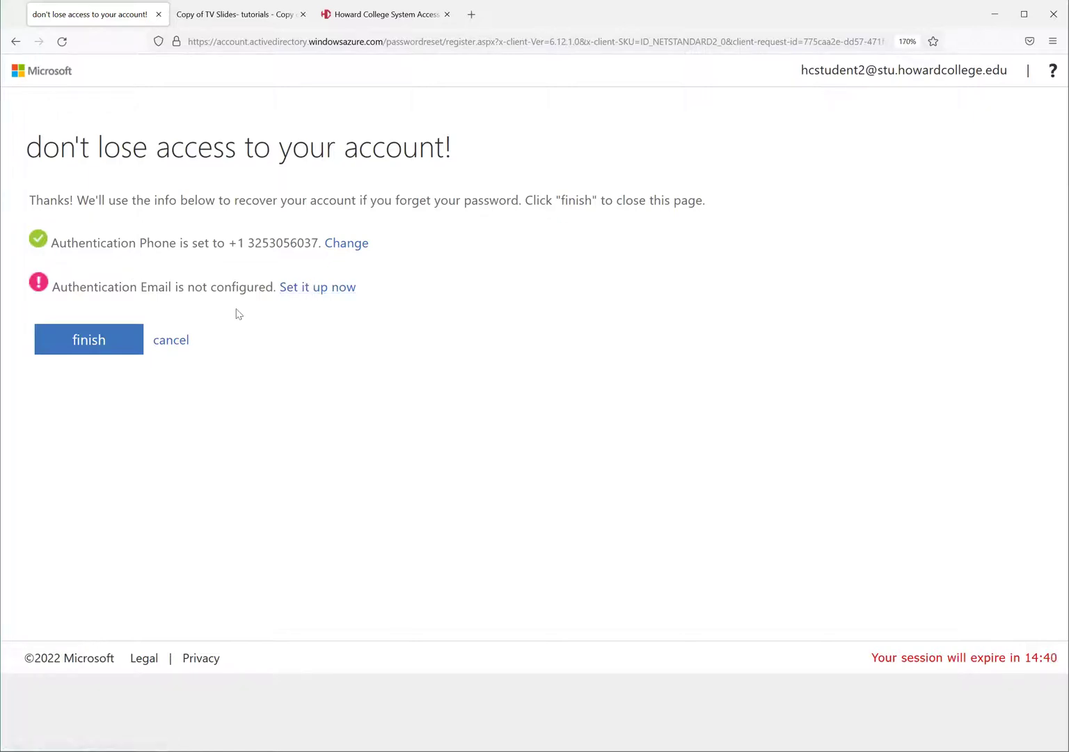
# Finish the security setup, page through two welcome slides, and close the carousel to reach Office home.
pyautogui.click(94, 348)
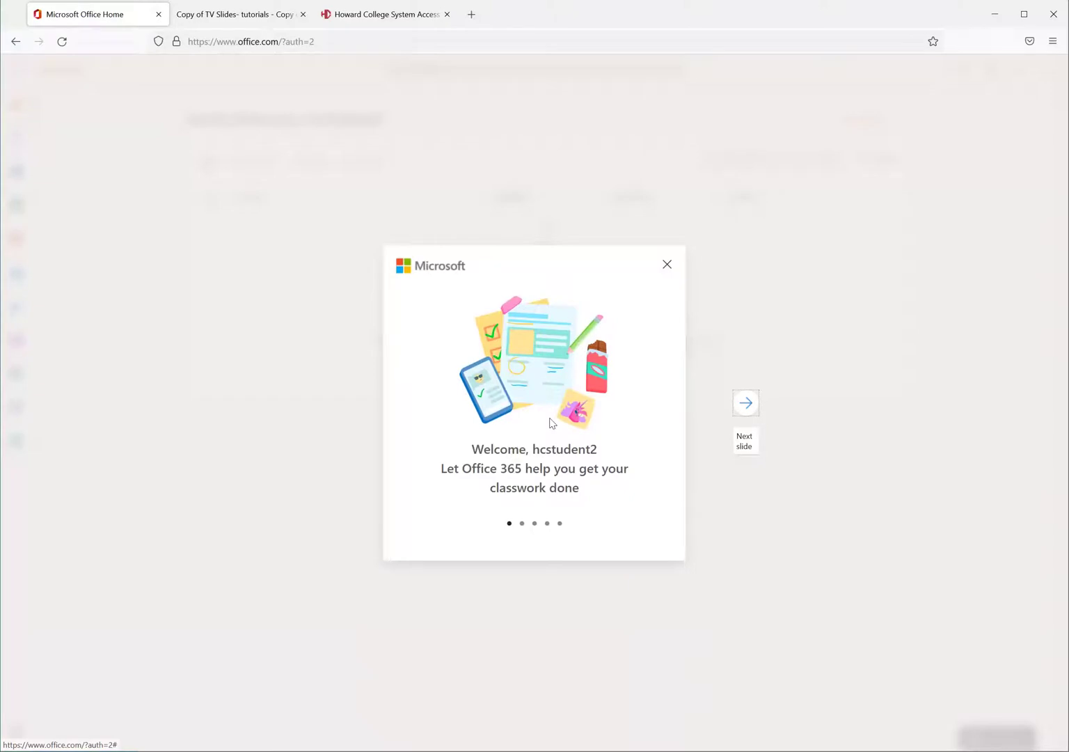
pyautogui.click(747, 404)
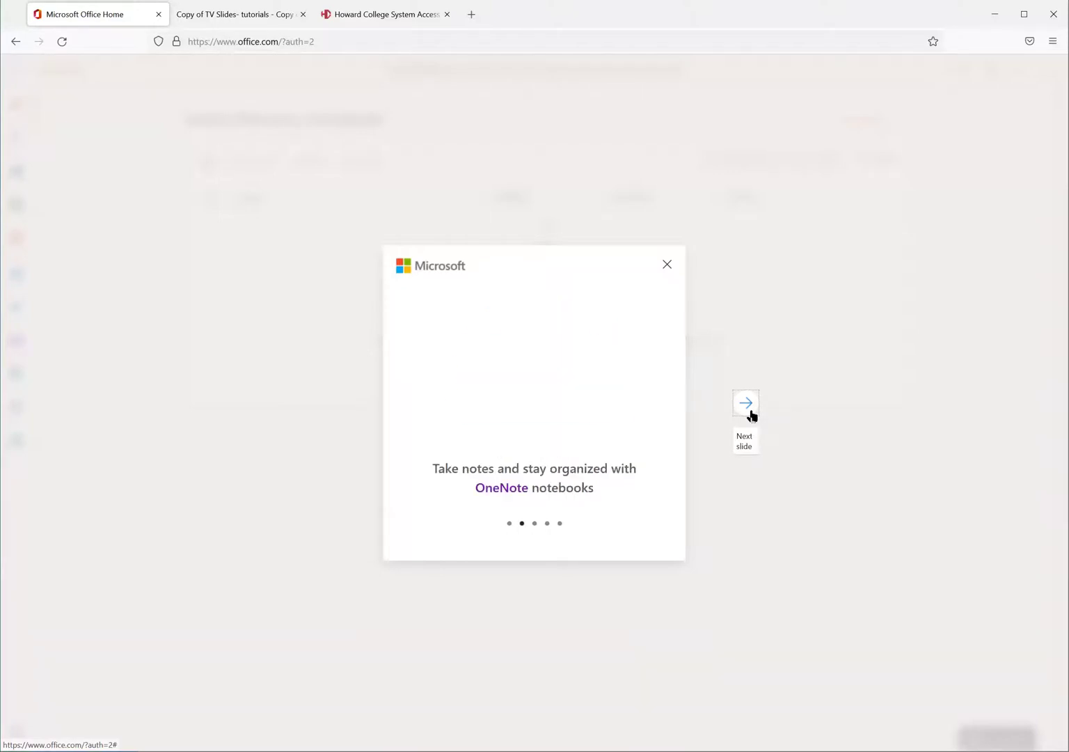
pyautogui.click(746, 404)
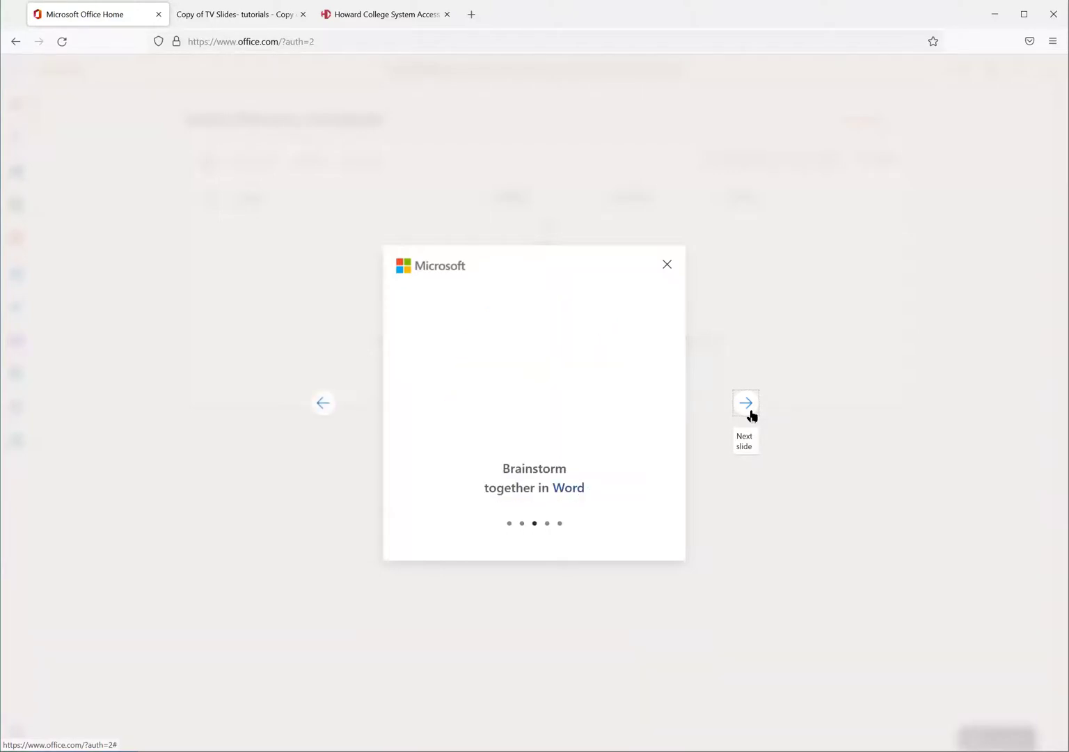
pyautogui.click(667, 265)
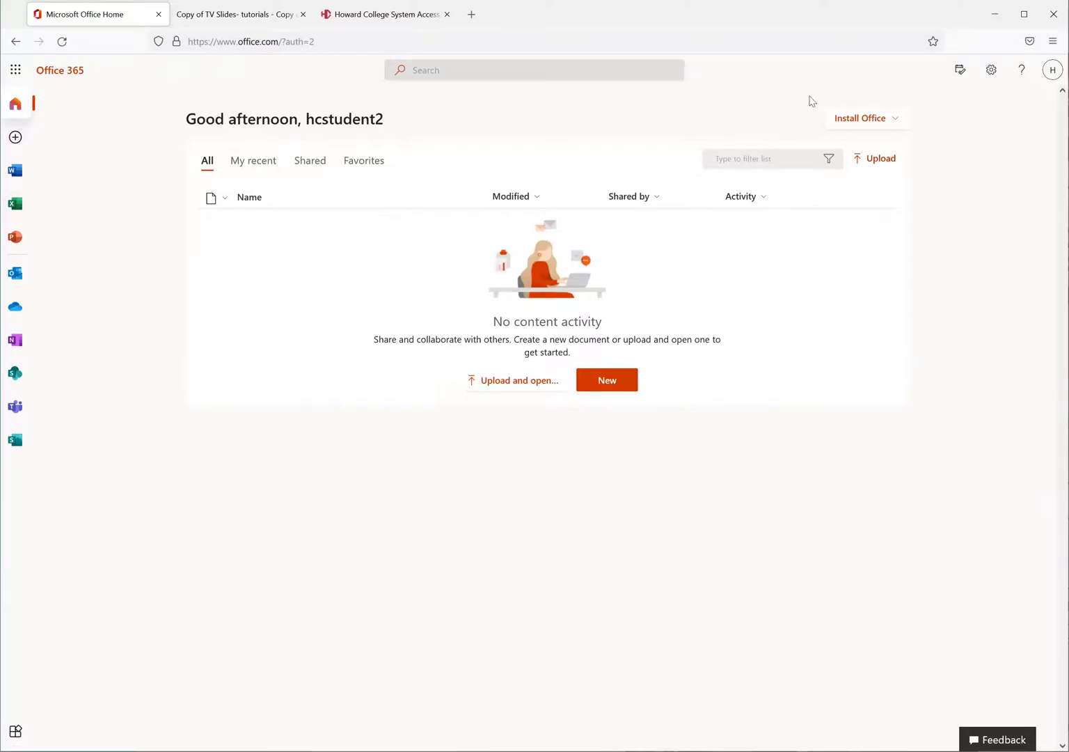
# Show the Install Office dropdown with its installation choices.
pyautogui.click(873, 131)
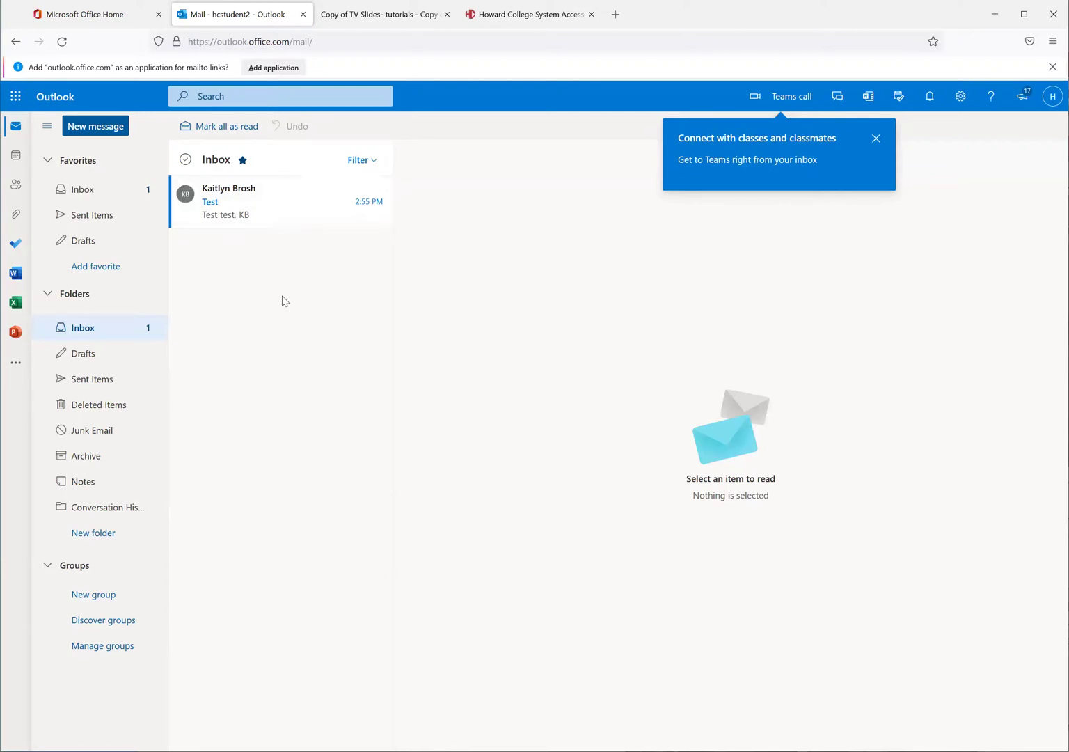
pyautogui.click(257, 219)
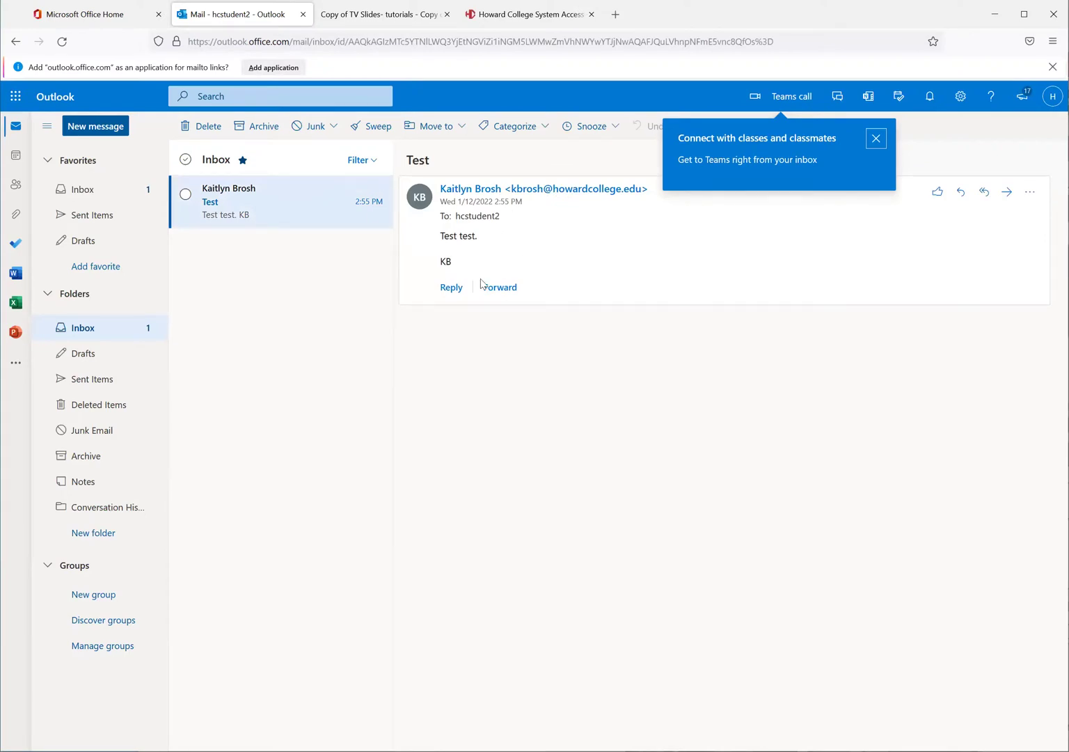
pyautogui.click(877, 139)
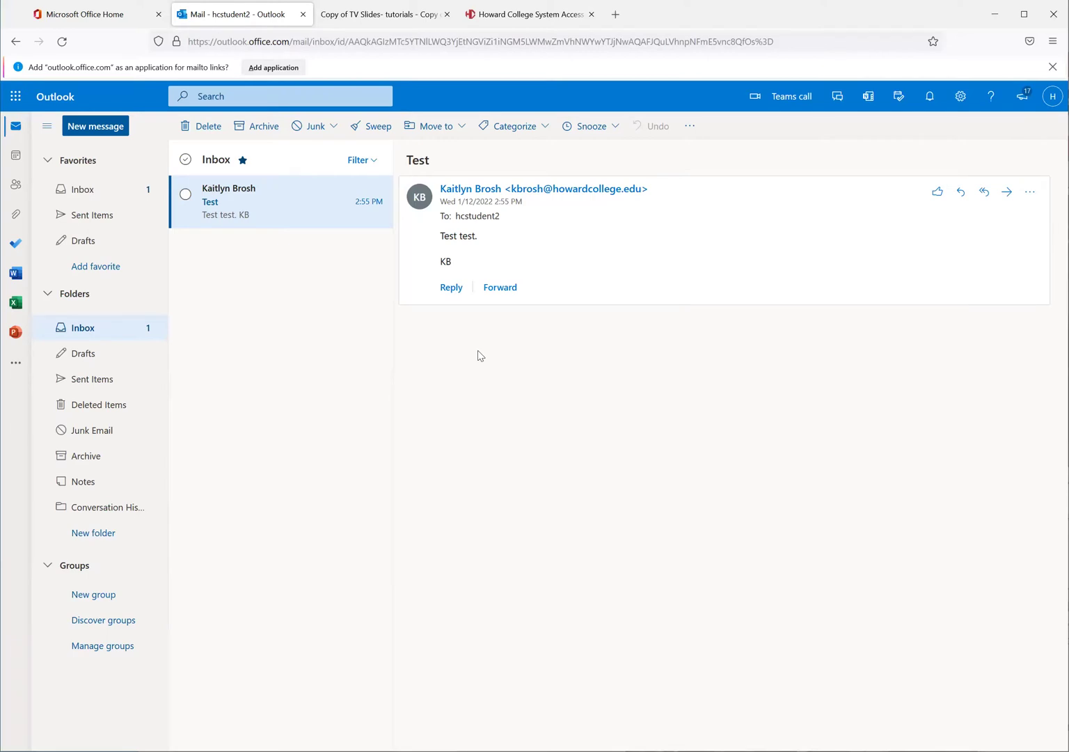
# Reach Students > Email Setup/Password Reset and highlight the username-and-password question under Student System Access.
pyautogui.click(531, 16)
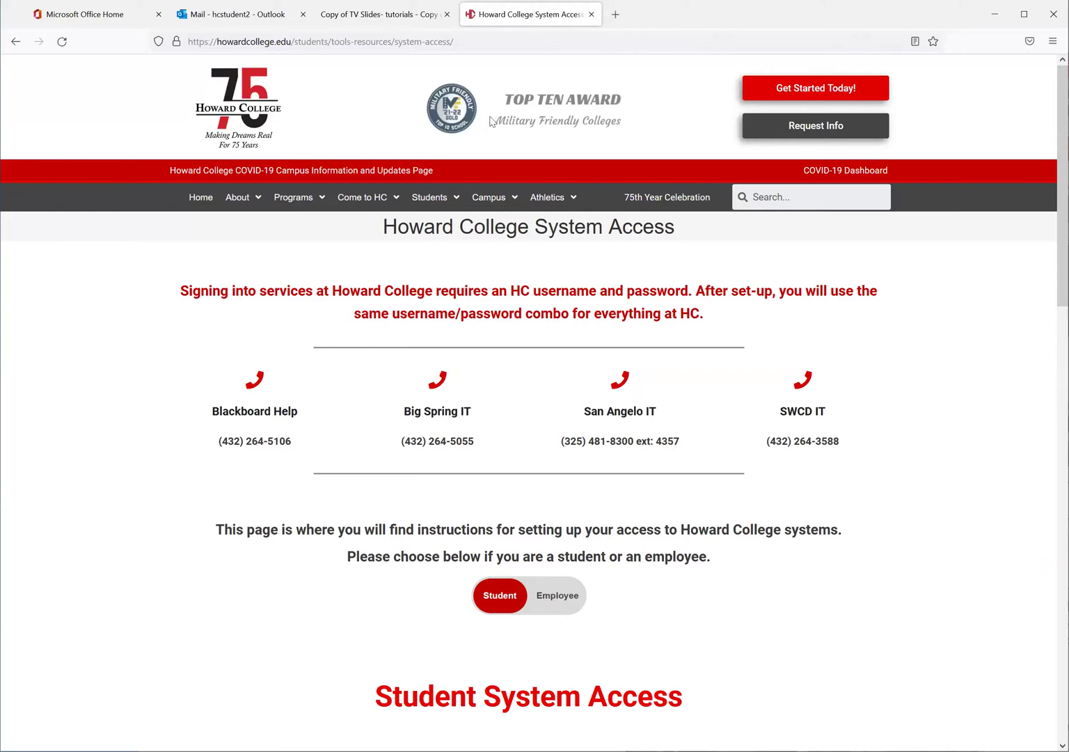
pyautogui.moveTo(430, 197)
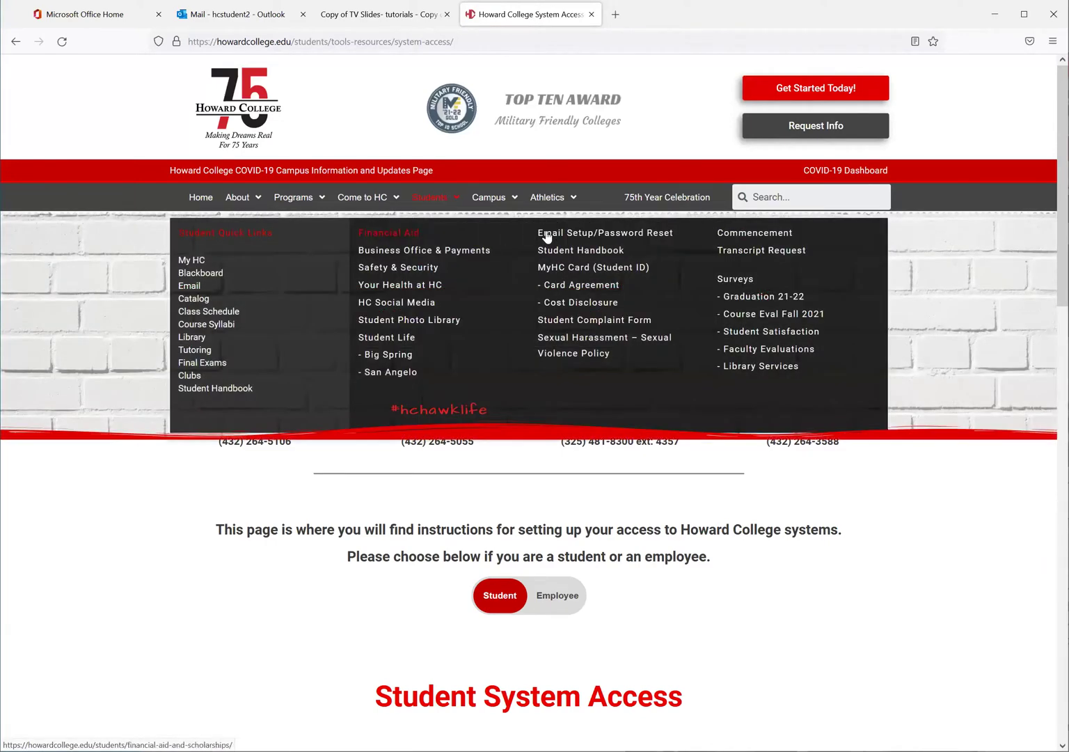
pyautogui.click(582, 242)
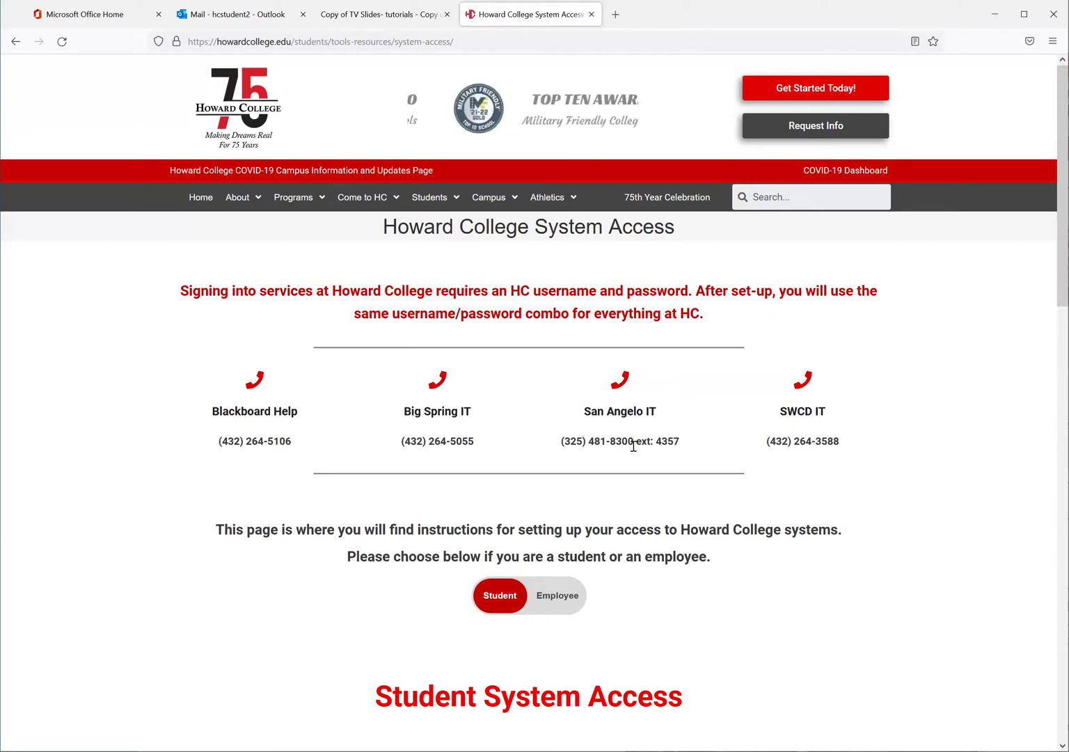
pyautogui.scroll(-1, 621, 420)
pyautogui.scroll(-5, 620, 420)
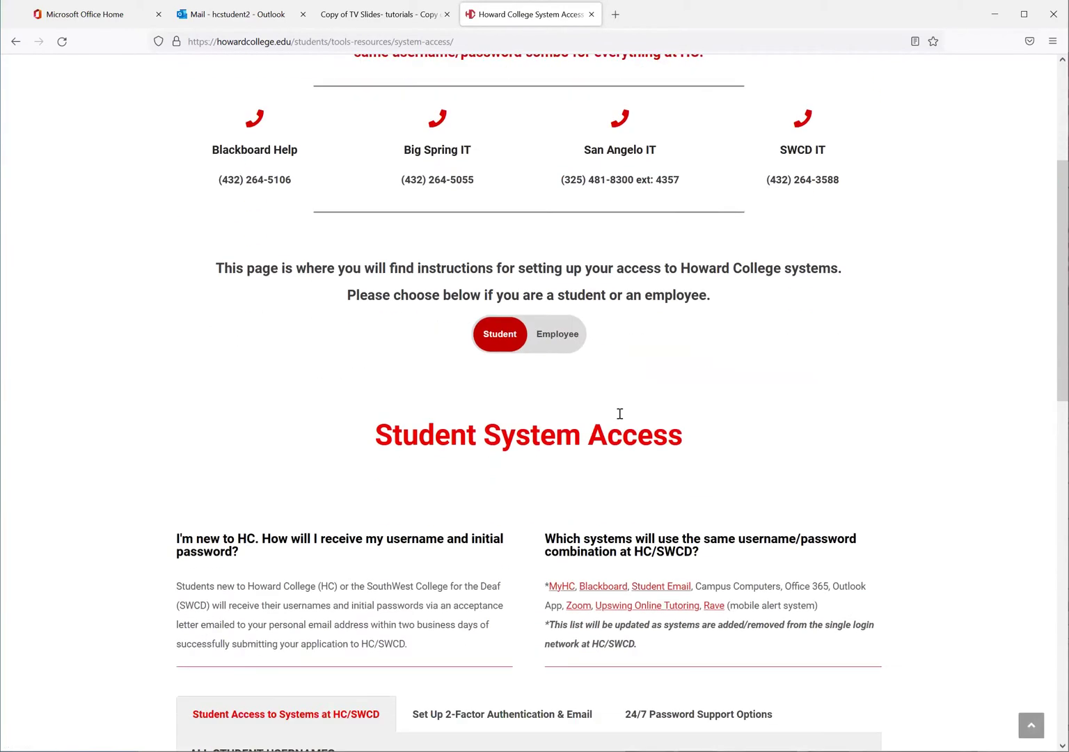
pyautogui.scroll(-2, 594, 391)
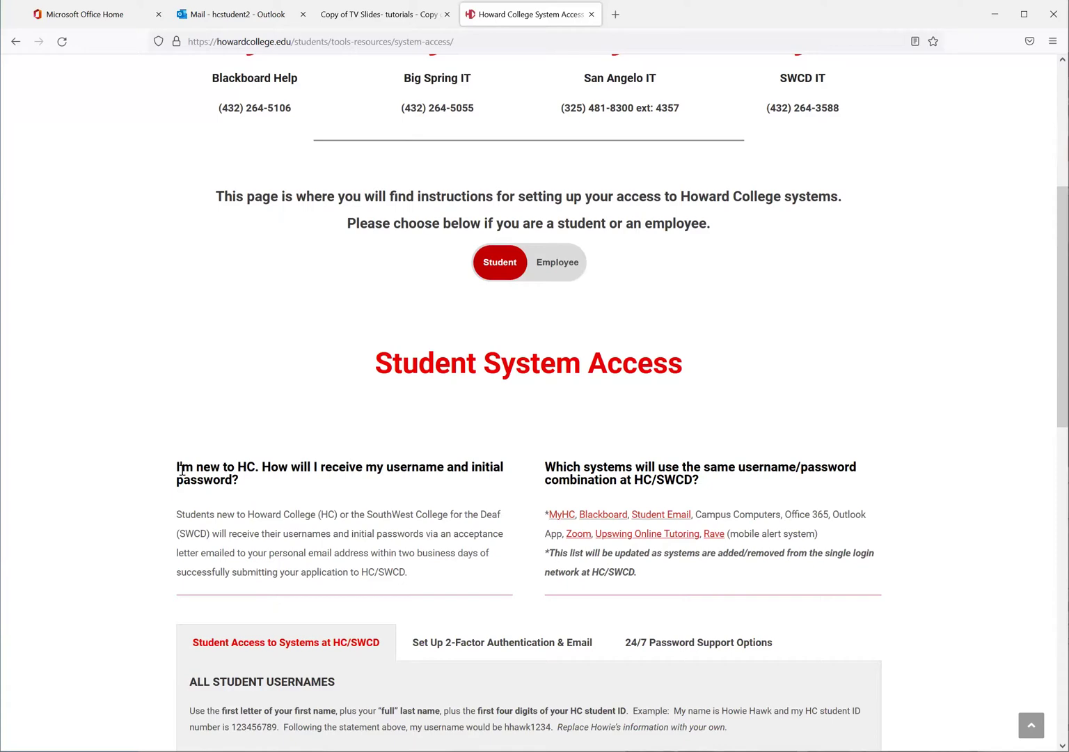
pyautogui.moveTo(178, 466); pyautogui.dragTo(244, 483)
pyautogui.click(251, 490)
pyautogui.scroll(-2, 518, 510)
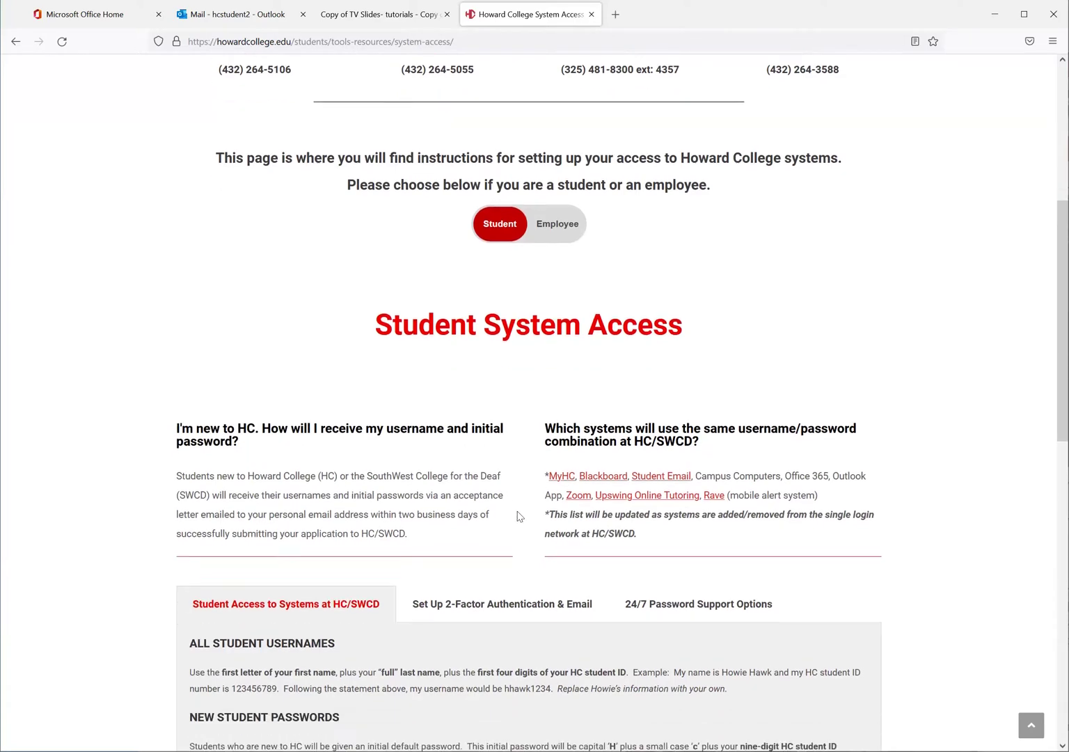
pyautogui.scroll(-3, 521, 497)
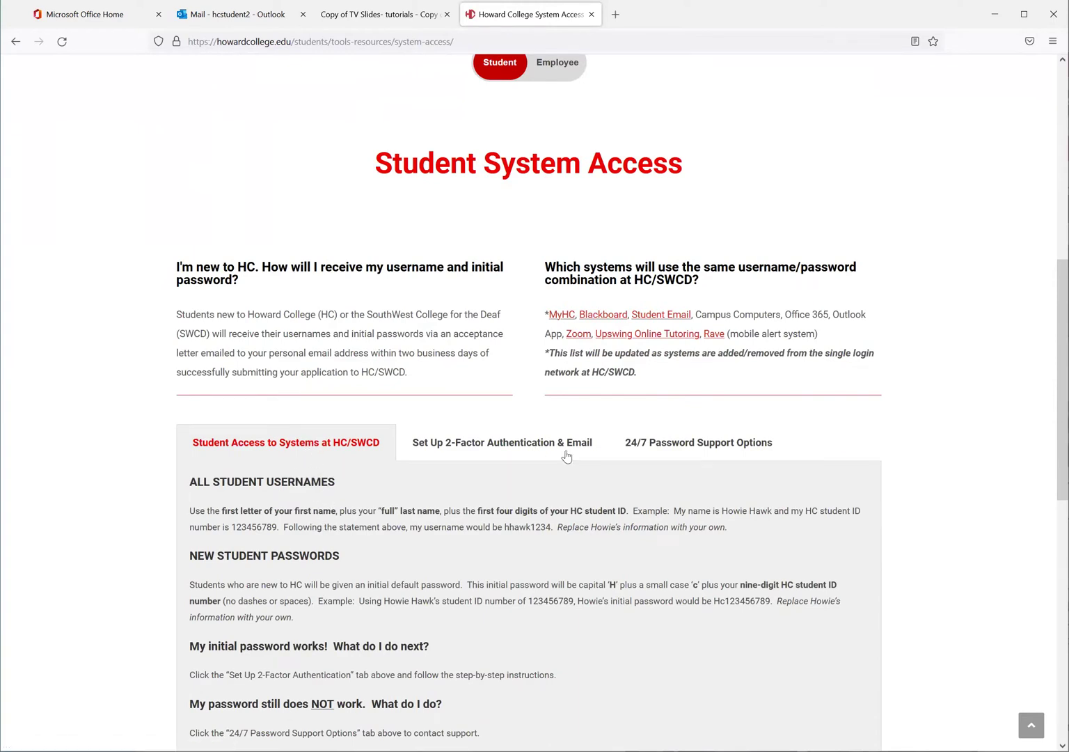
# Show the 24/7 Password Support Options, highlighting the reset phone number and the what-to-include note.
pyautogui.click(466, 449)
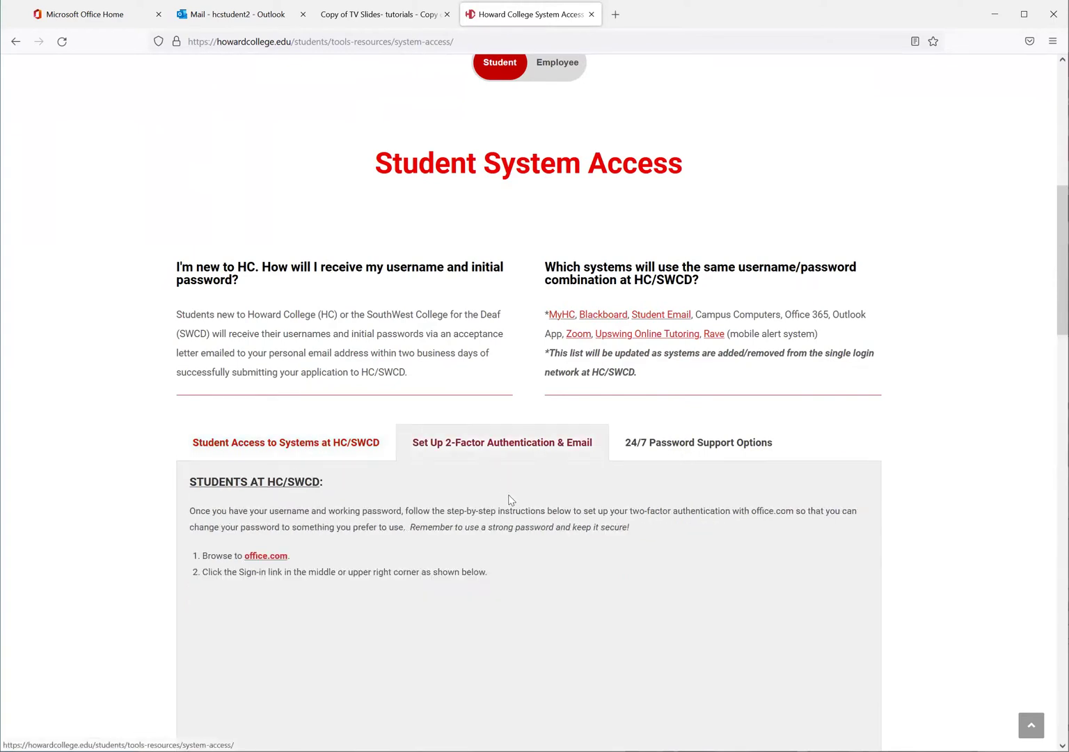
pyautogui.click(712, 451)
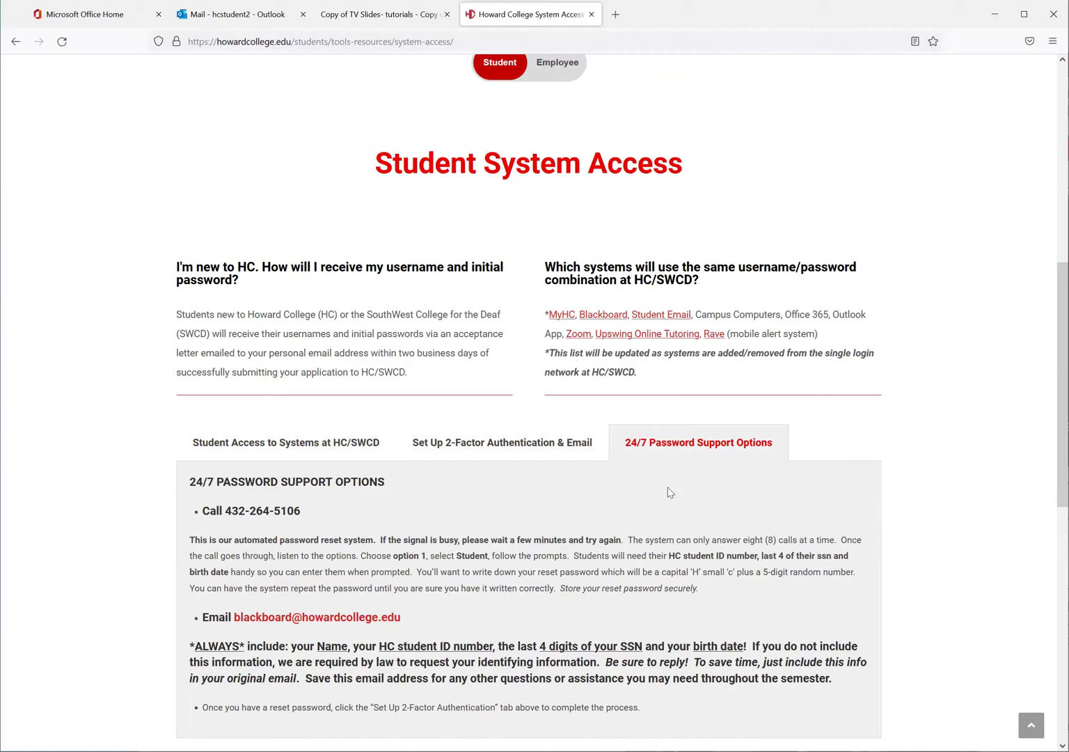
pyautogui.moveTo(368, 511); pyautogui.dragTo(227, 517)
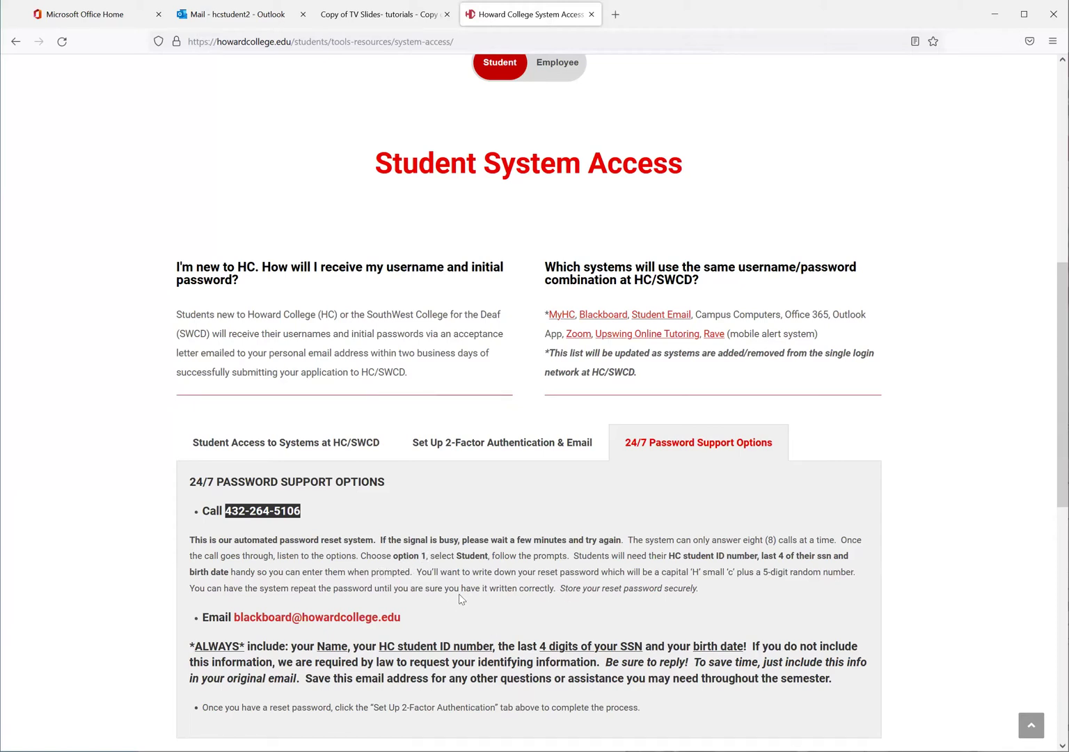
pyautogui.scroll(-1, 418, 559)
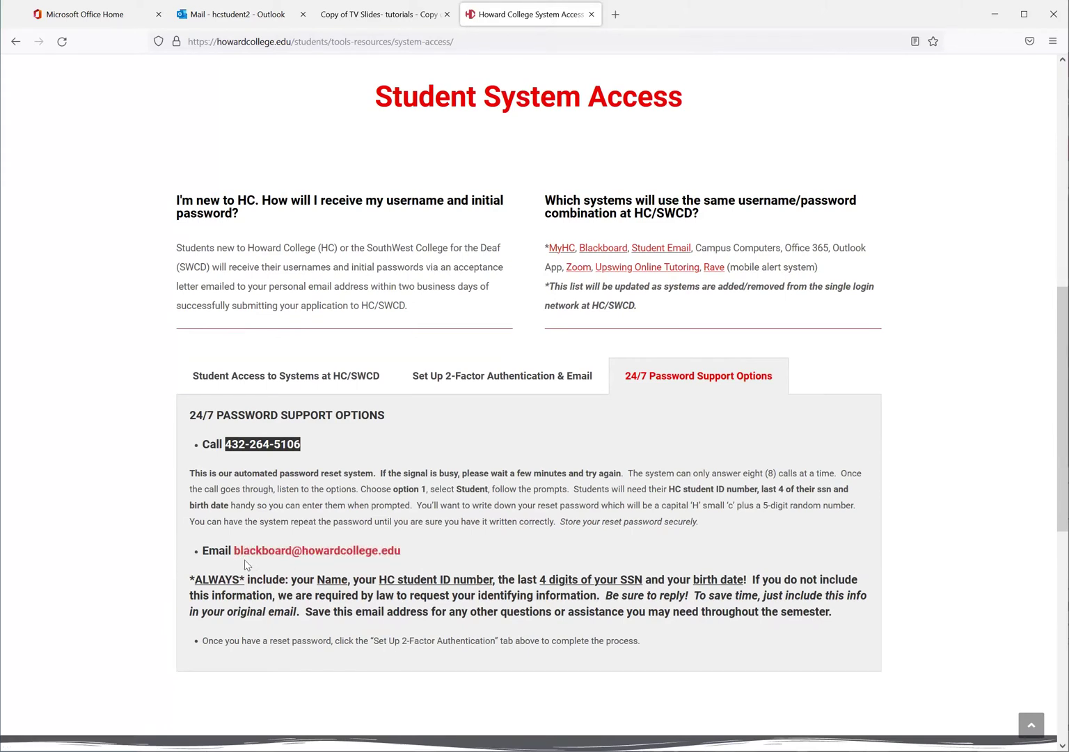
pyautogui.moveTo(187, 578)
pyautogui.mouseDown()
pyautogui.moveTo(563, 638)
pyautogui.moveTo(842, 626)
pyautogui.mouseUp()
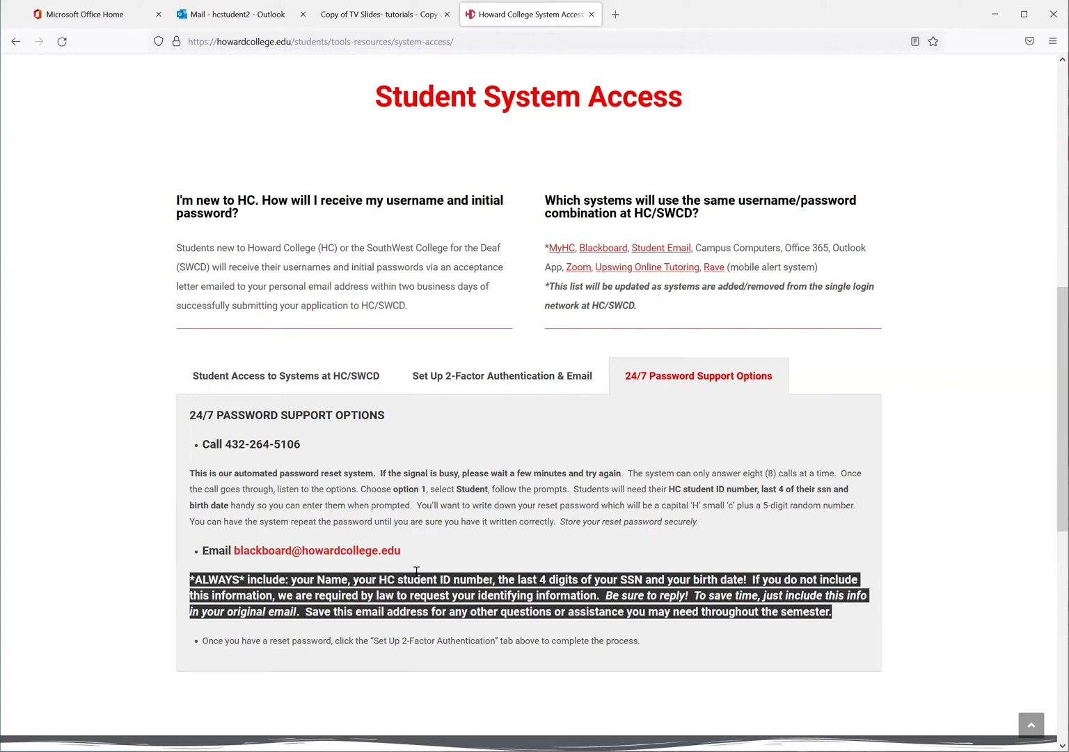
pyautogui.scroll(5, 443, 546)
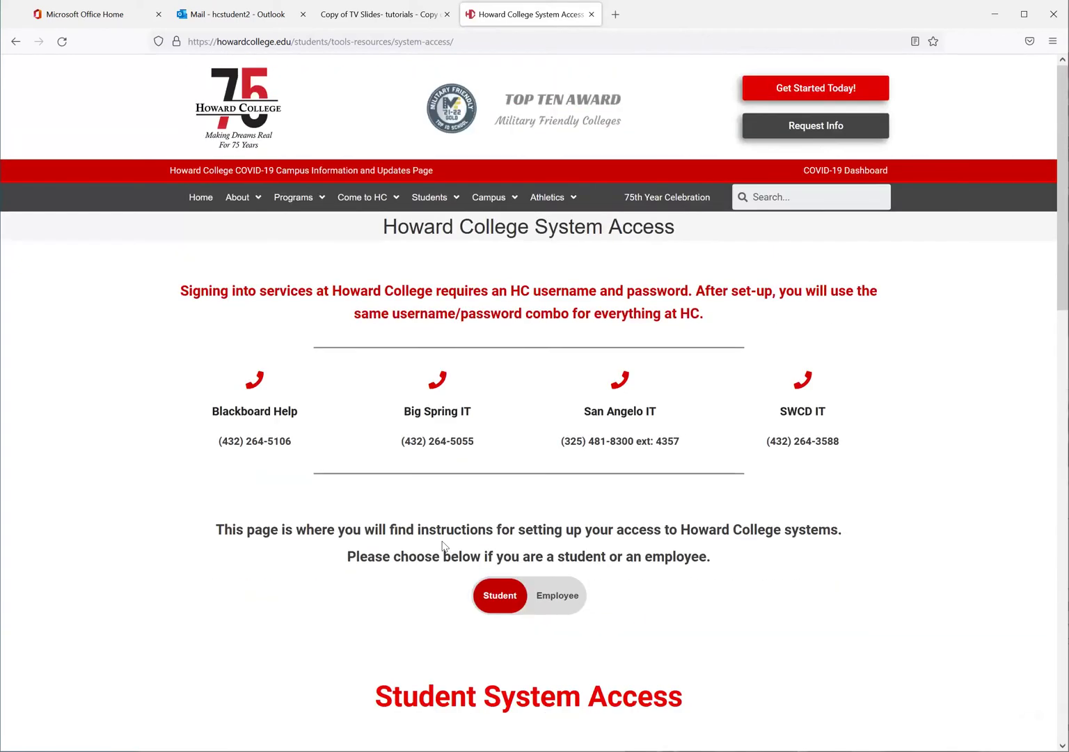
# Return to the Mail - Outlook tab with the Test message open.
pyautogui.click(191, 18)
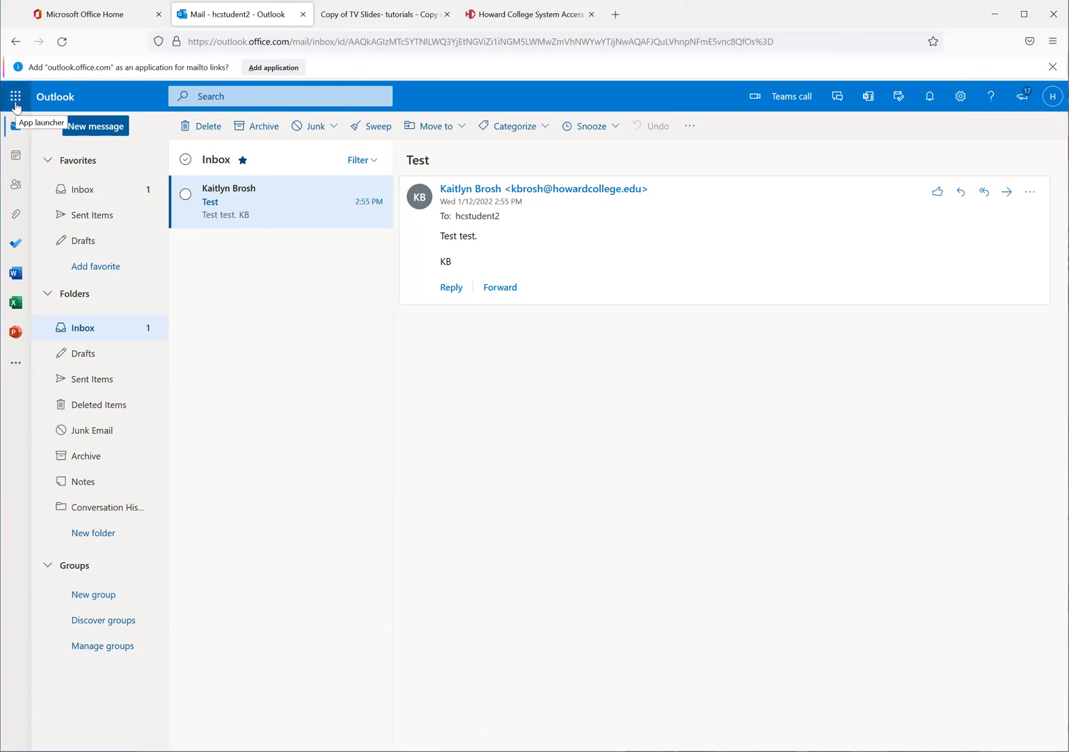
# Glance at the Office app list, then return to the Howard College System Access page.
pyautogui.click(16, 97)
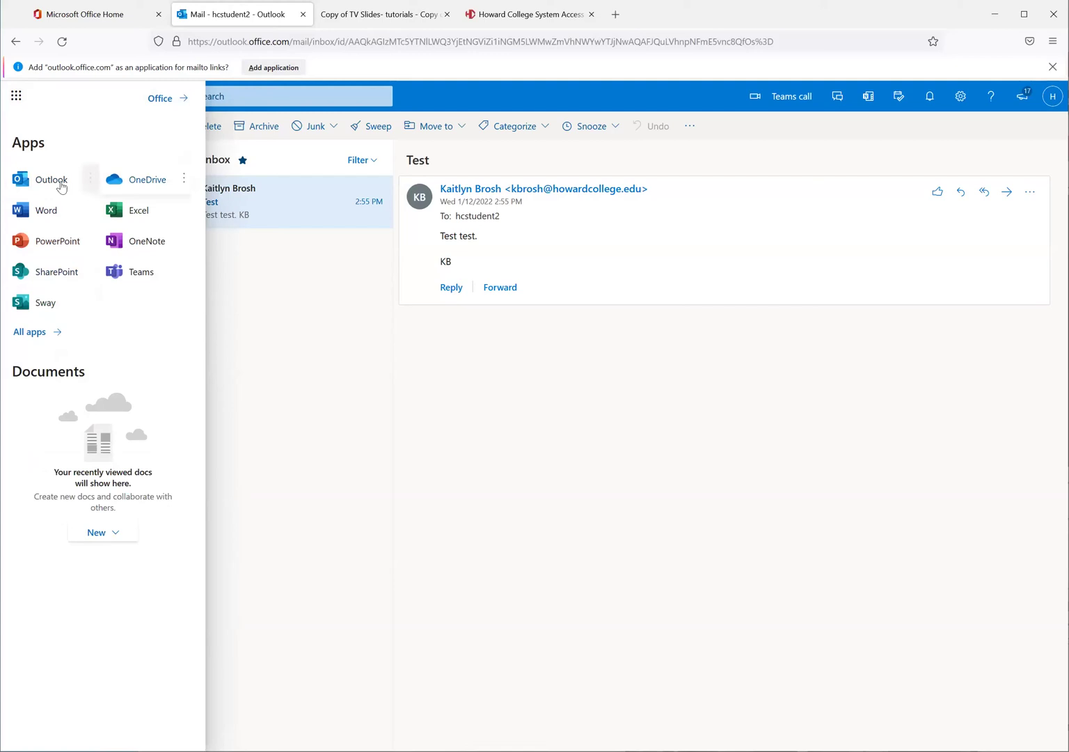
pyautogui.click(17, 99)
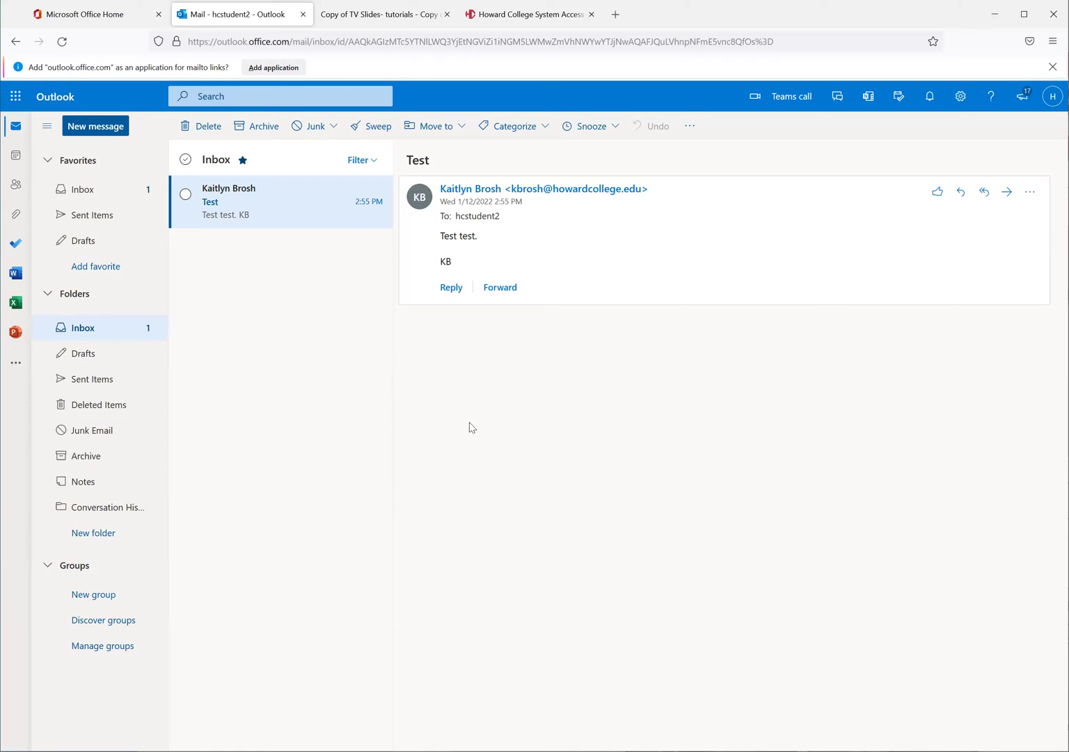
pyautogui.click(544, 12)
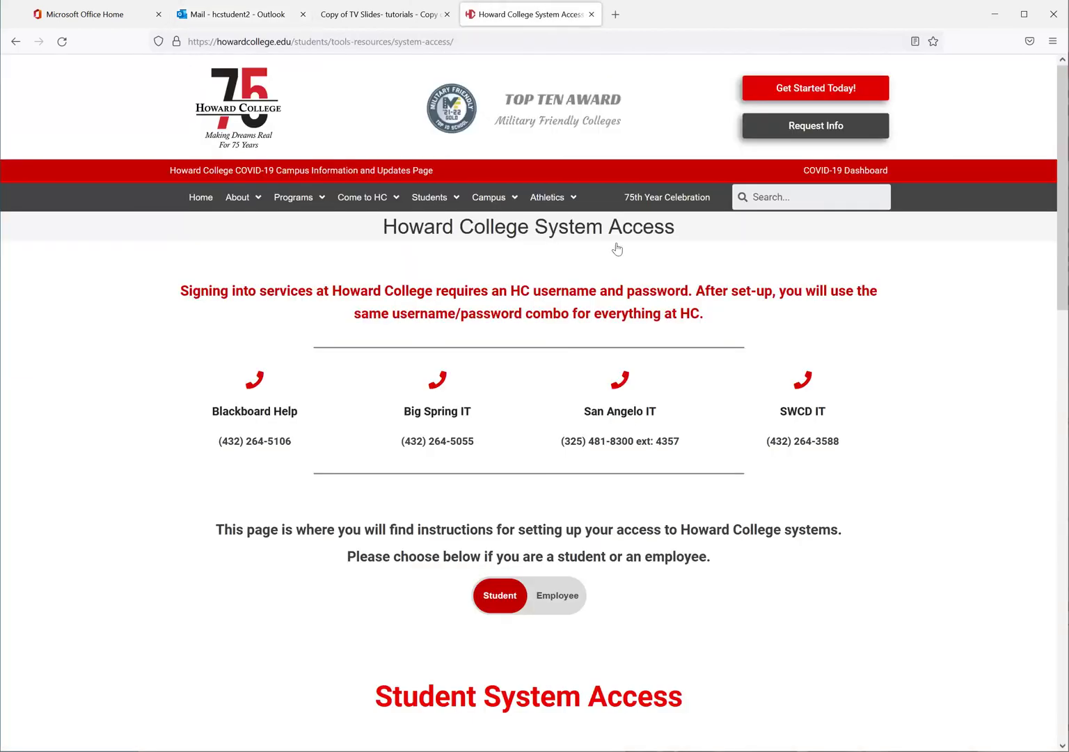